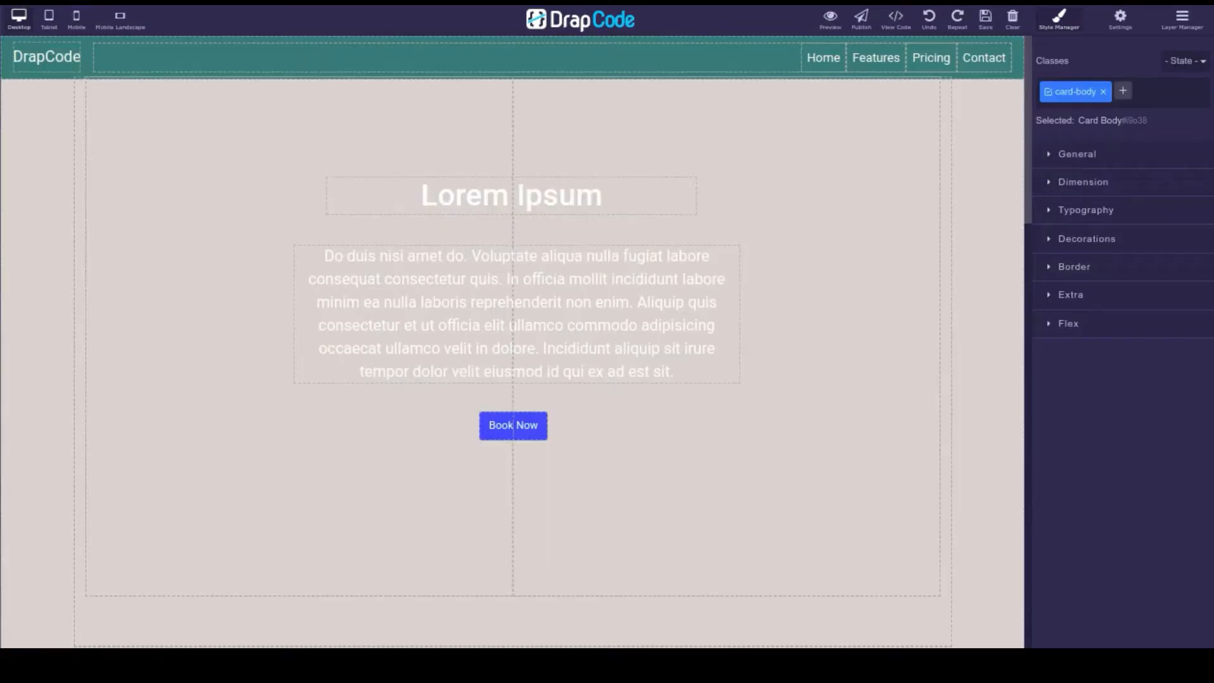
Add a background layer to the page body and choose the sunset image of a silhouette with raised arms
click(973, 127)
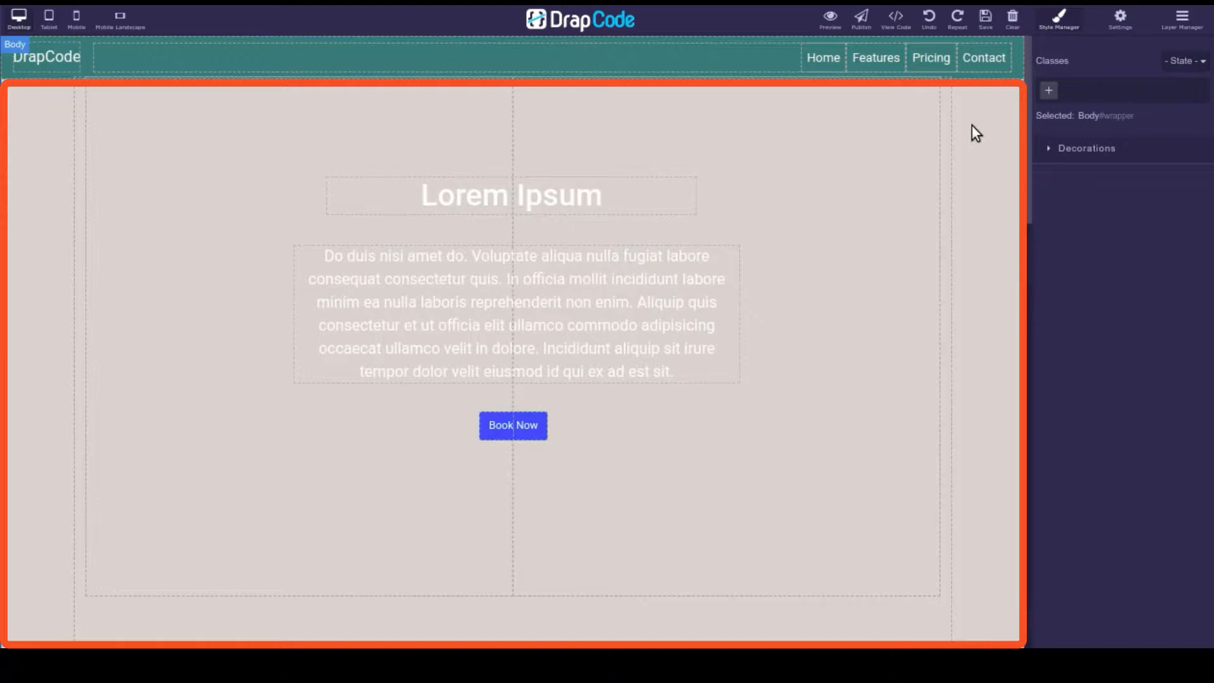
click(1051, 151)
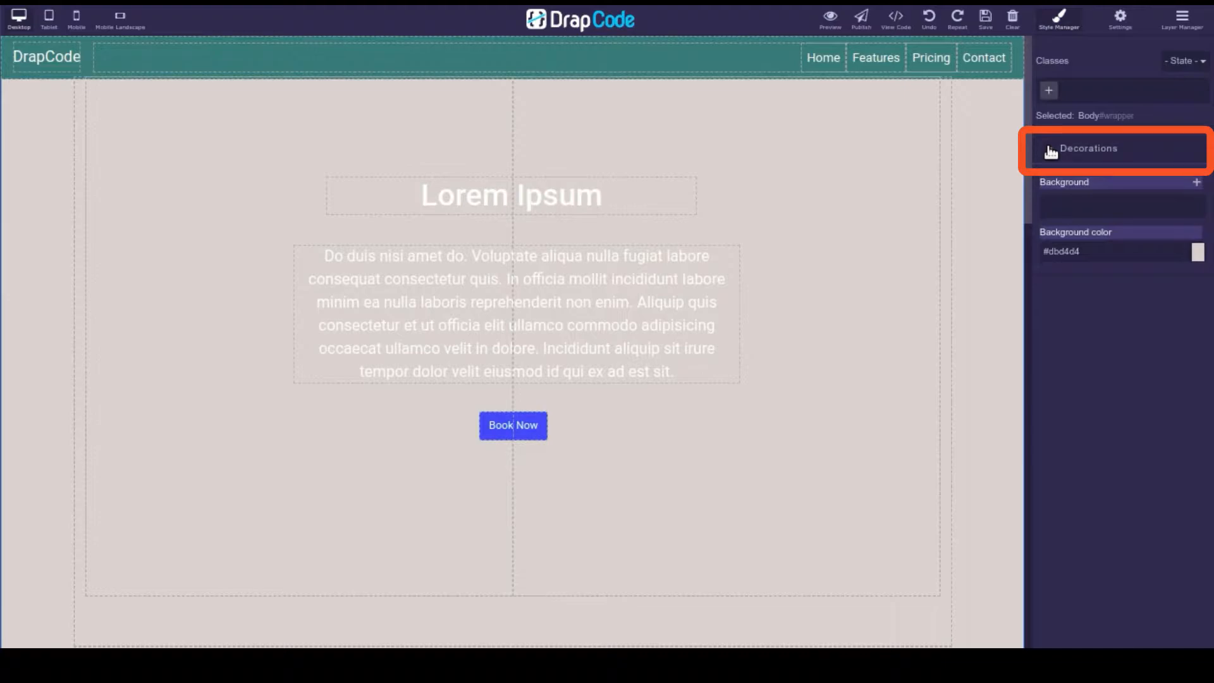
click(1198, 184)
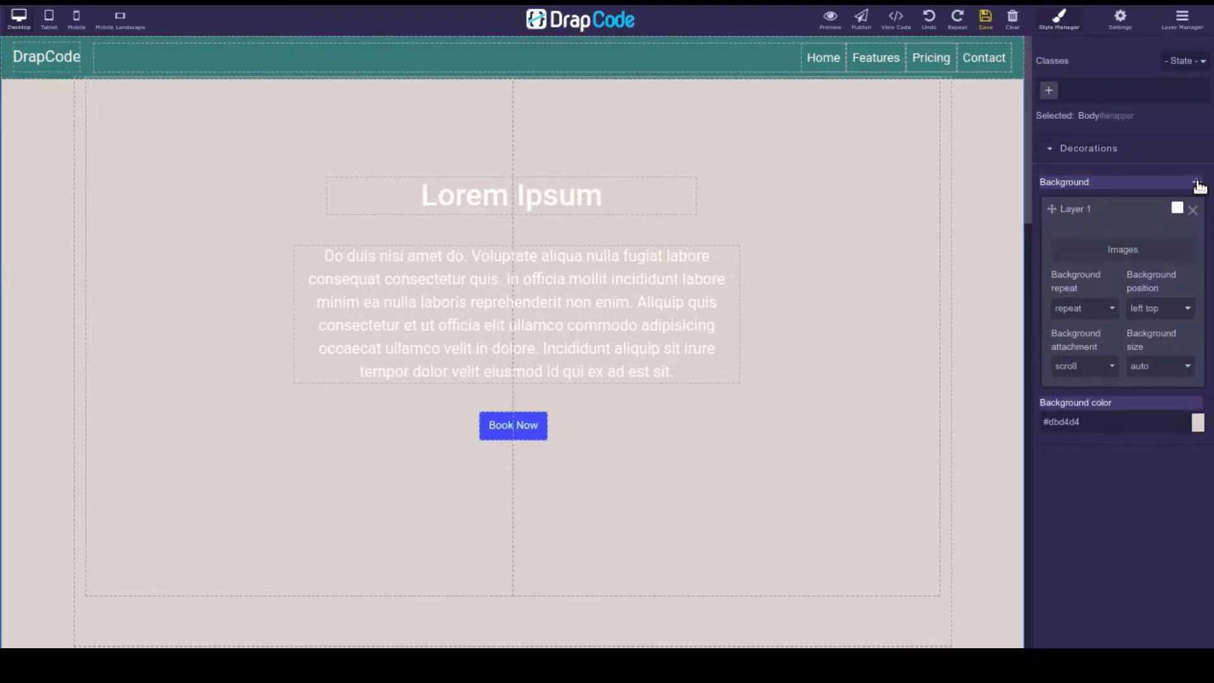
click(1130, 250)
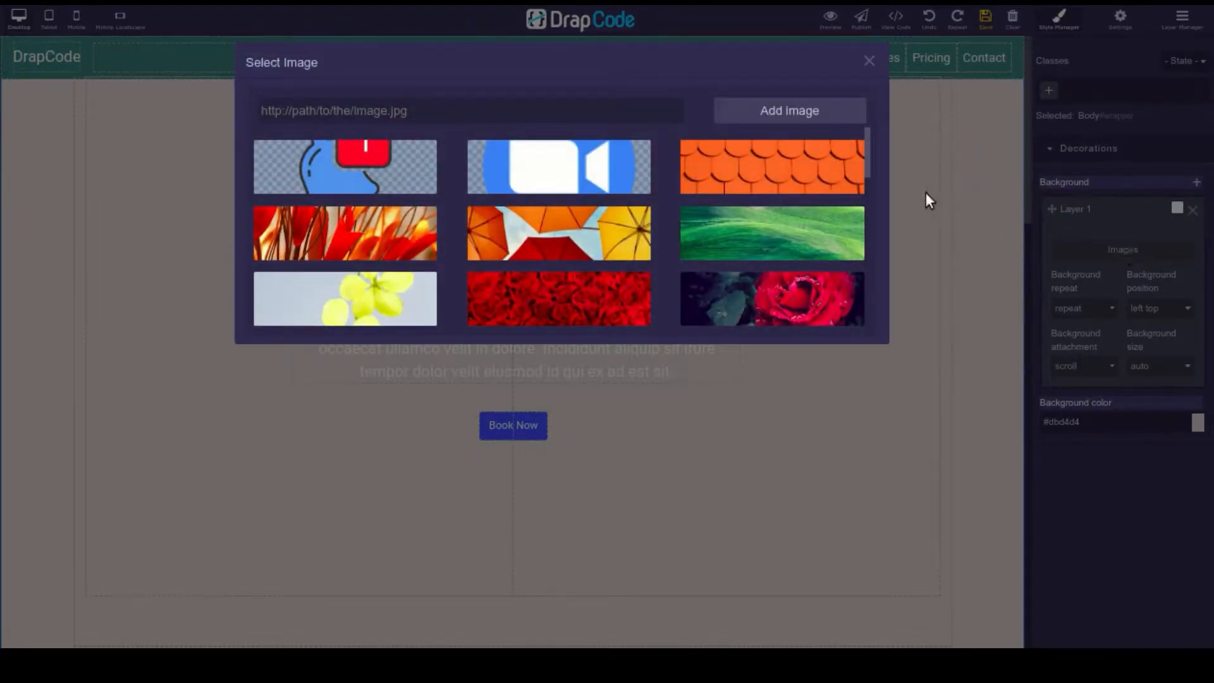
drag(868, 161, 876, 324)
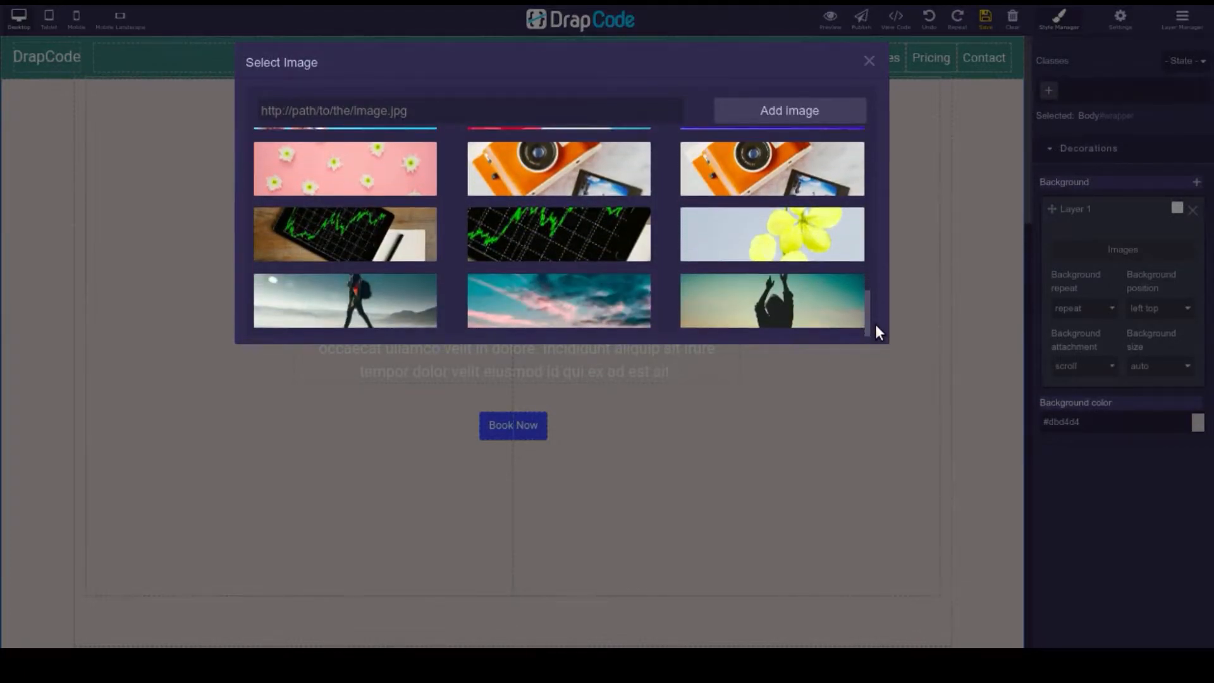
click(779, 312)
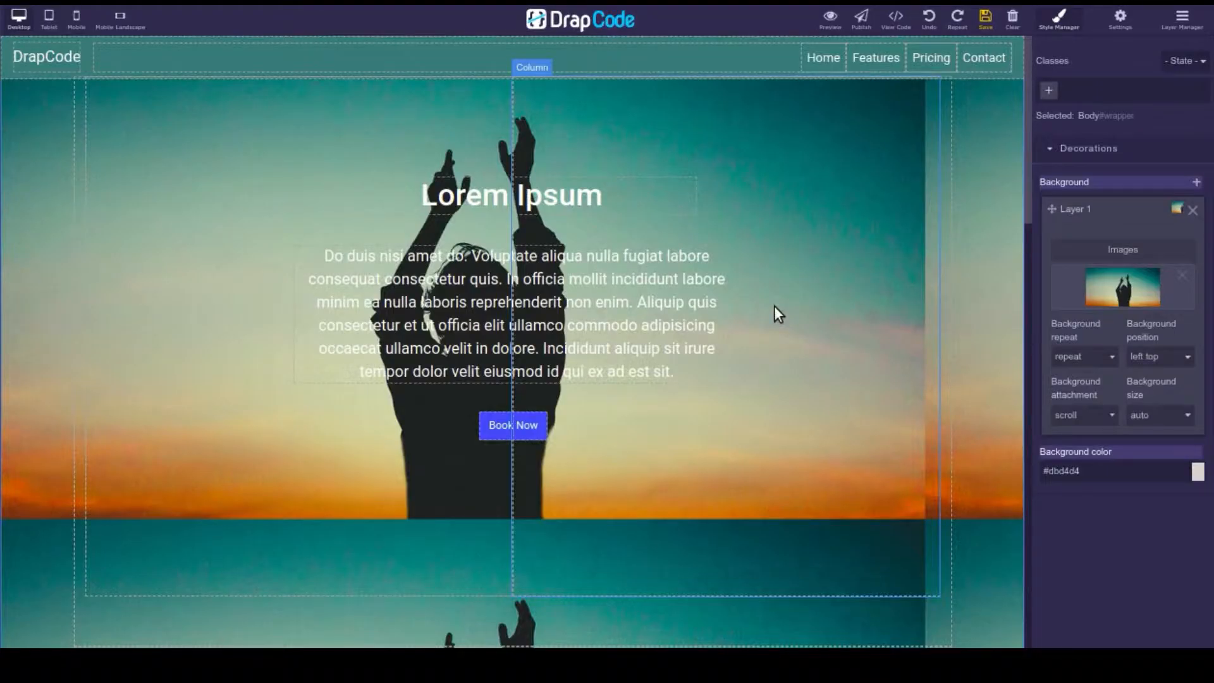
Try repeat-x and repeat-y for the body's background image, finishing with background repeat set to no-repeat
click(1112, 360)
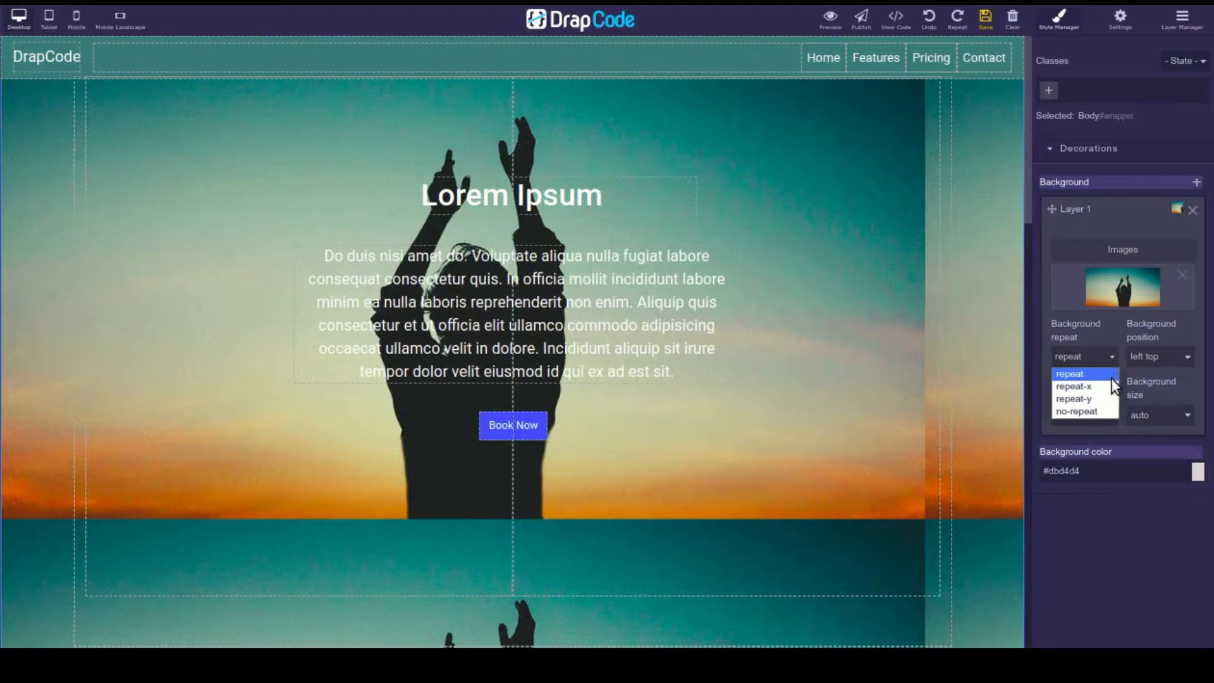
click(1111, 386)
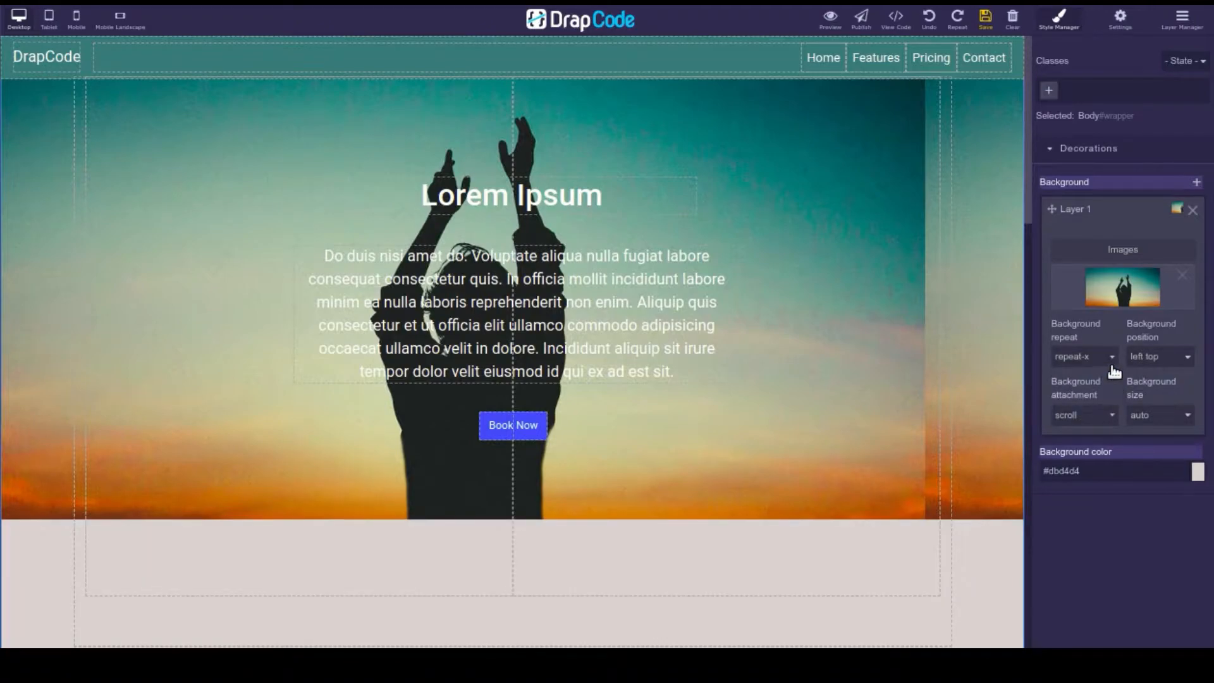
click(1111, 360)
click(1112, 397)
click(1114, 360)
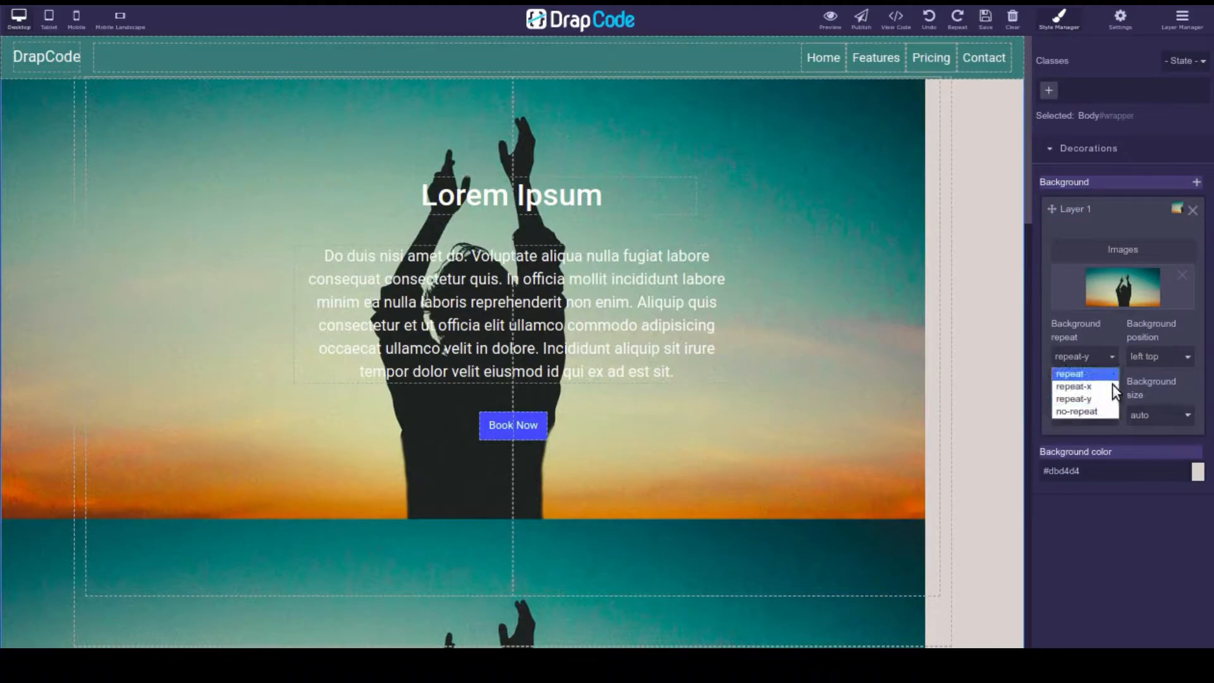
click(1113, 412)
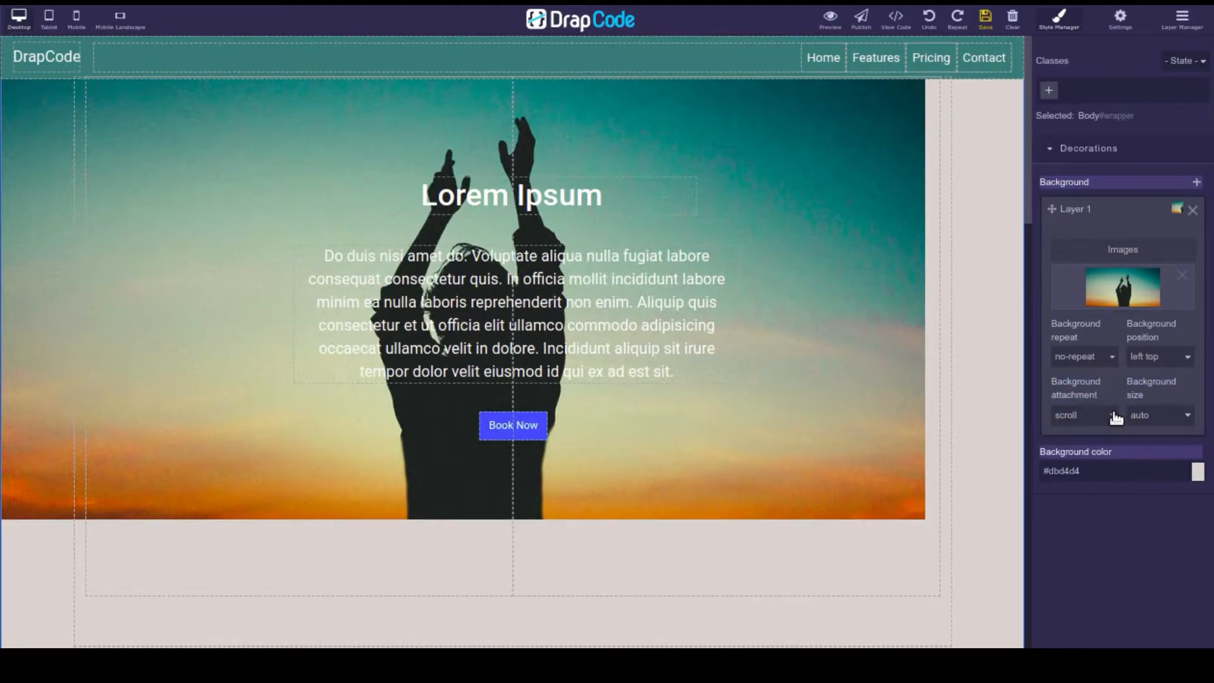
Try the left center and left bottom positions for the body's background image
click(1188, 358)
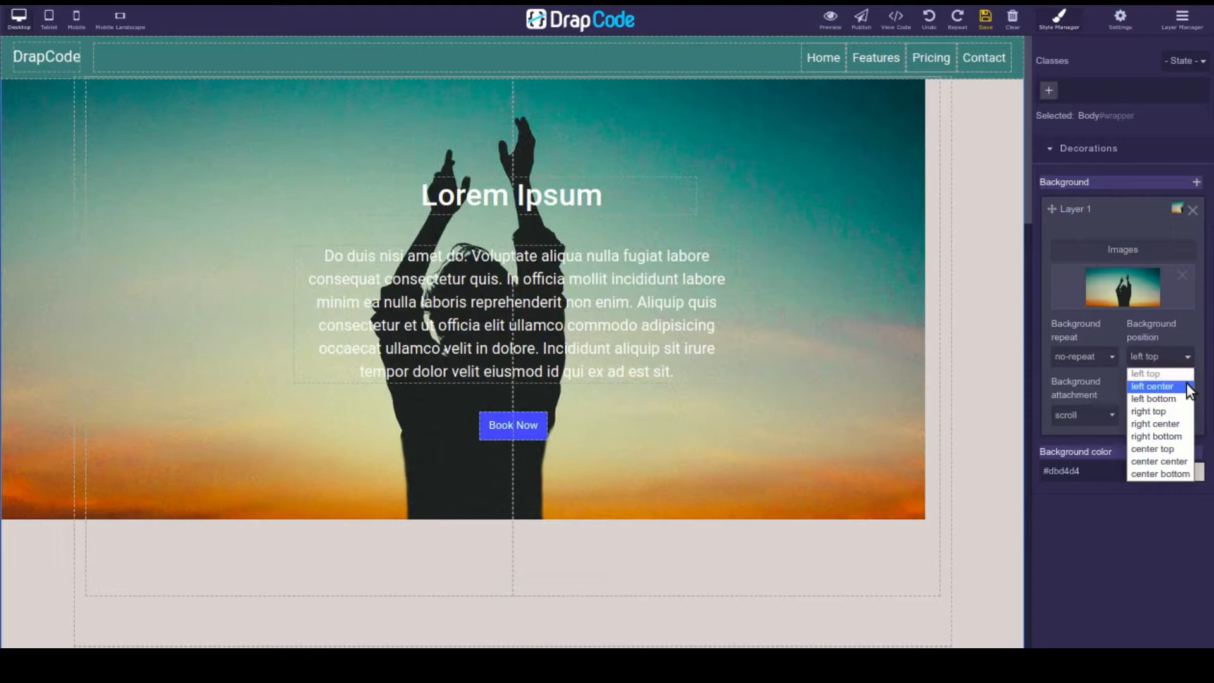
click(1153, 387)
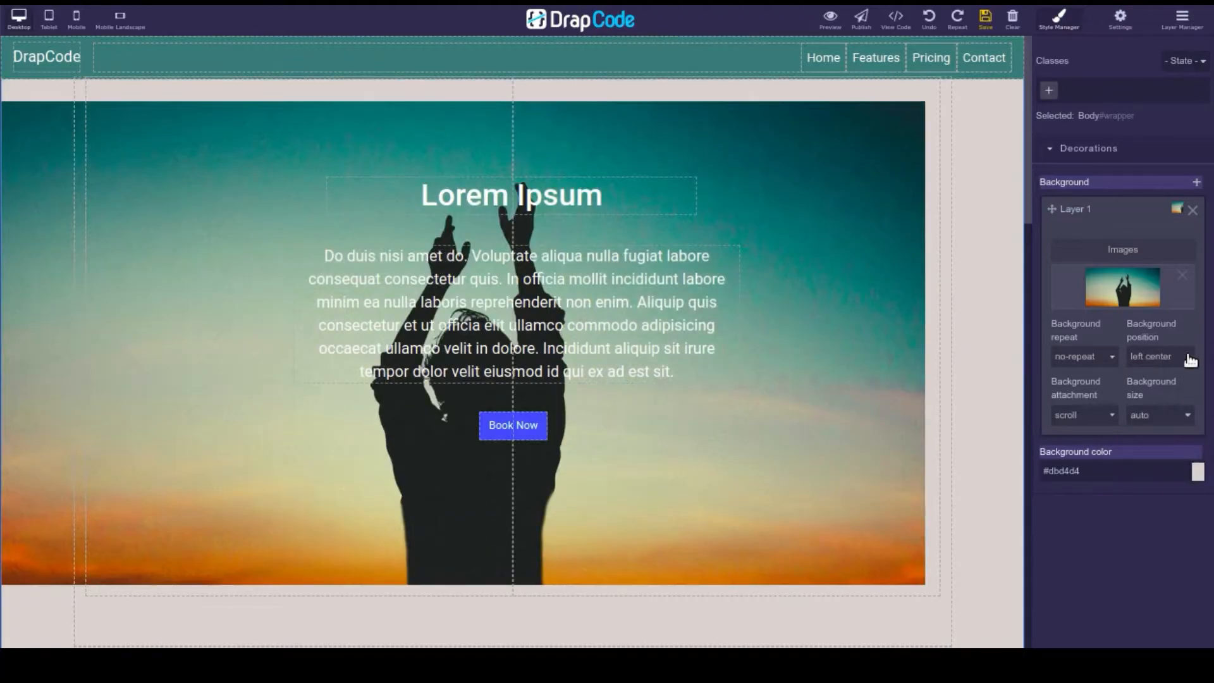
click(1187, 358)
click(1184, 398)
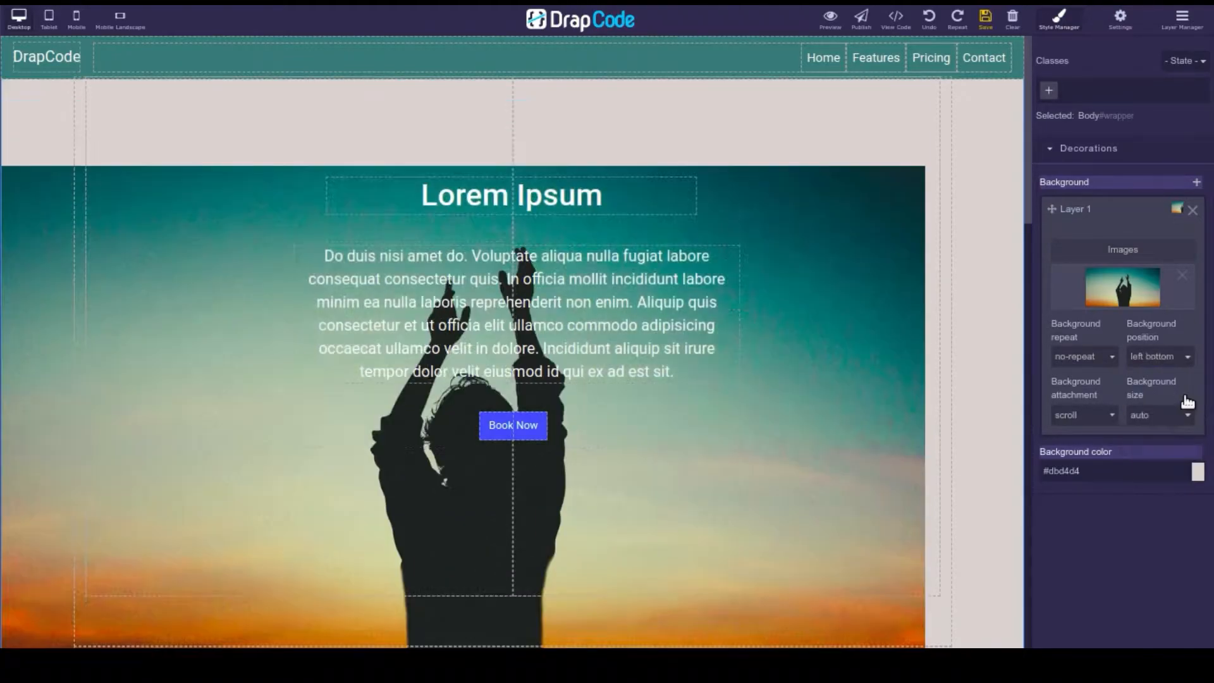
Try the right top, right center and right bottom positions for the body's background image
click(1187, 358)
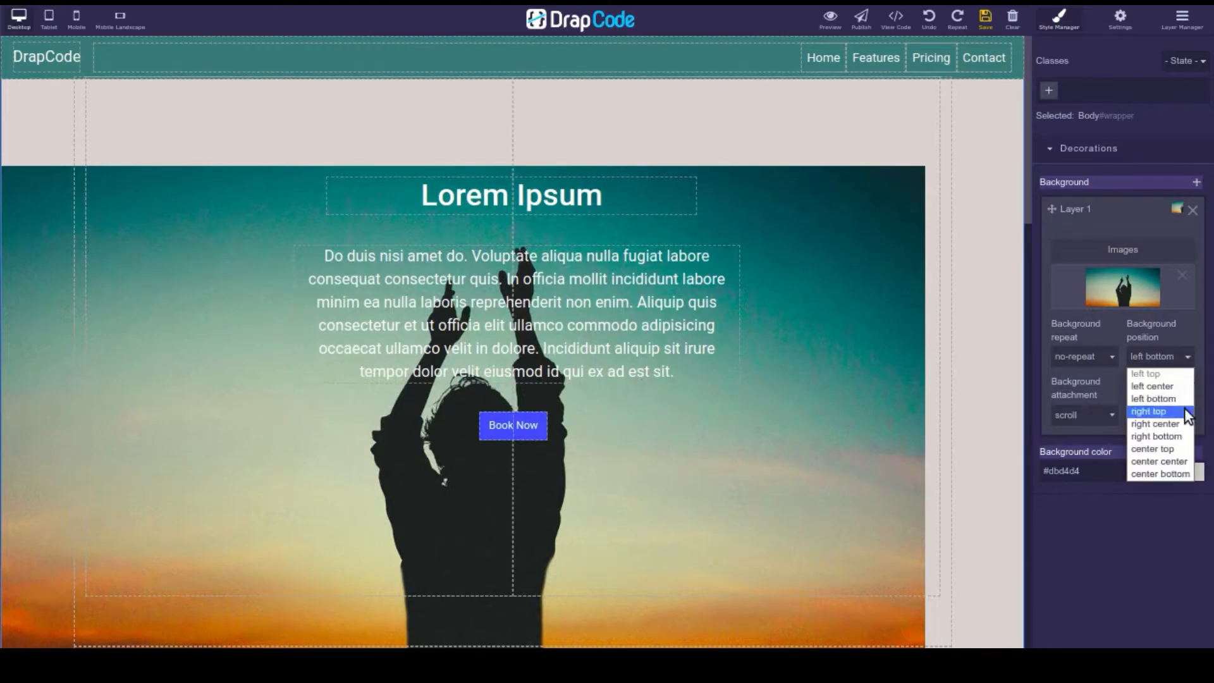
click(1186, 412)
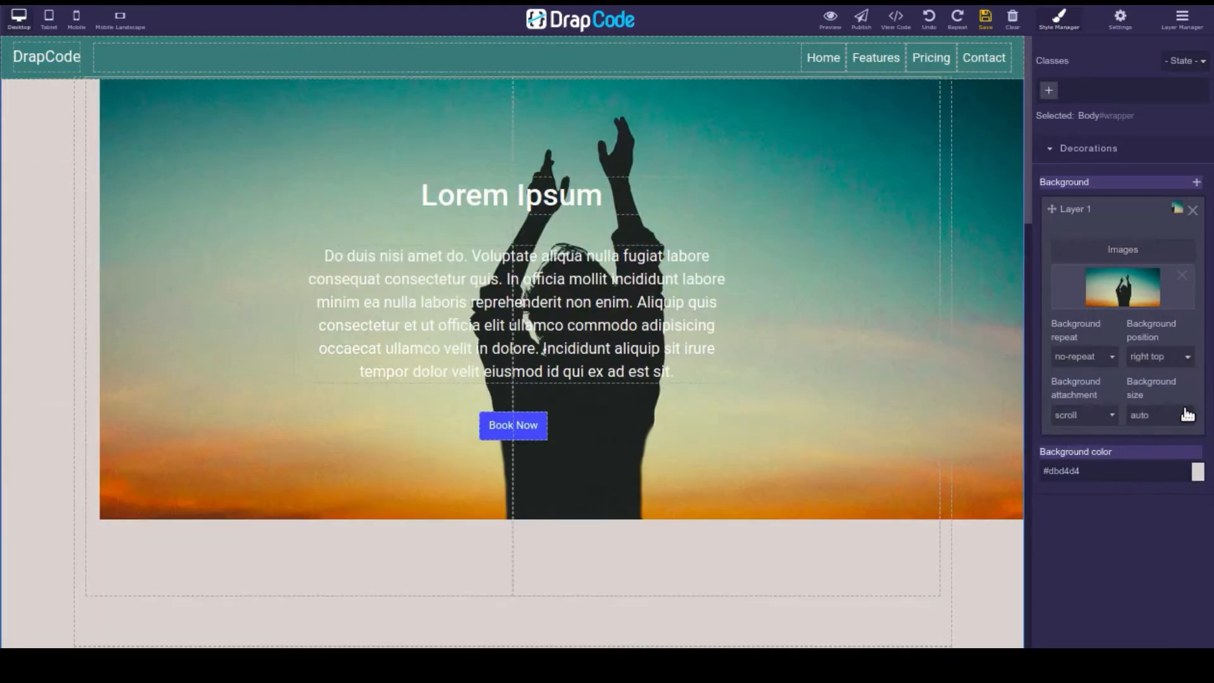
click(1186, 358)
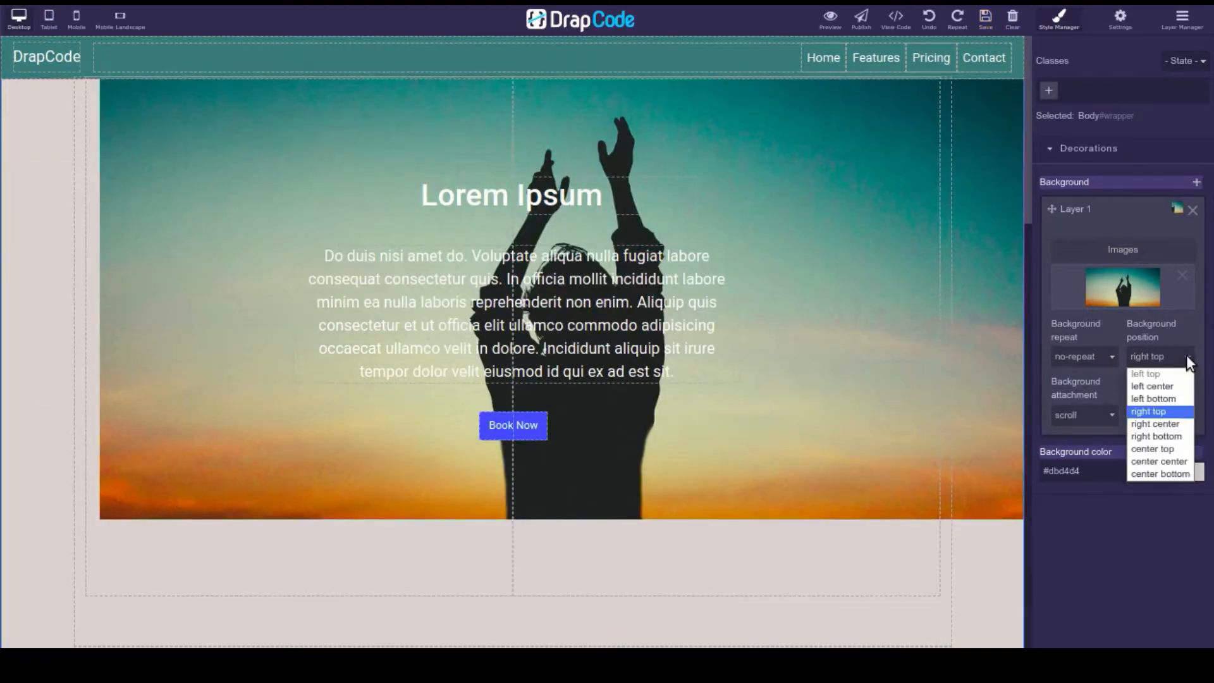
click(1182, 429)
click(1186, 358)
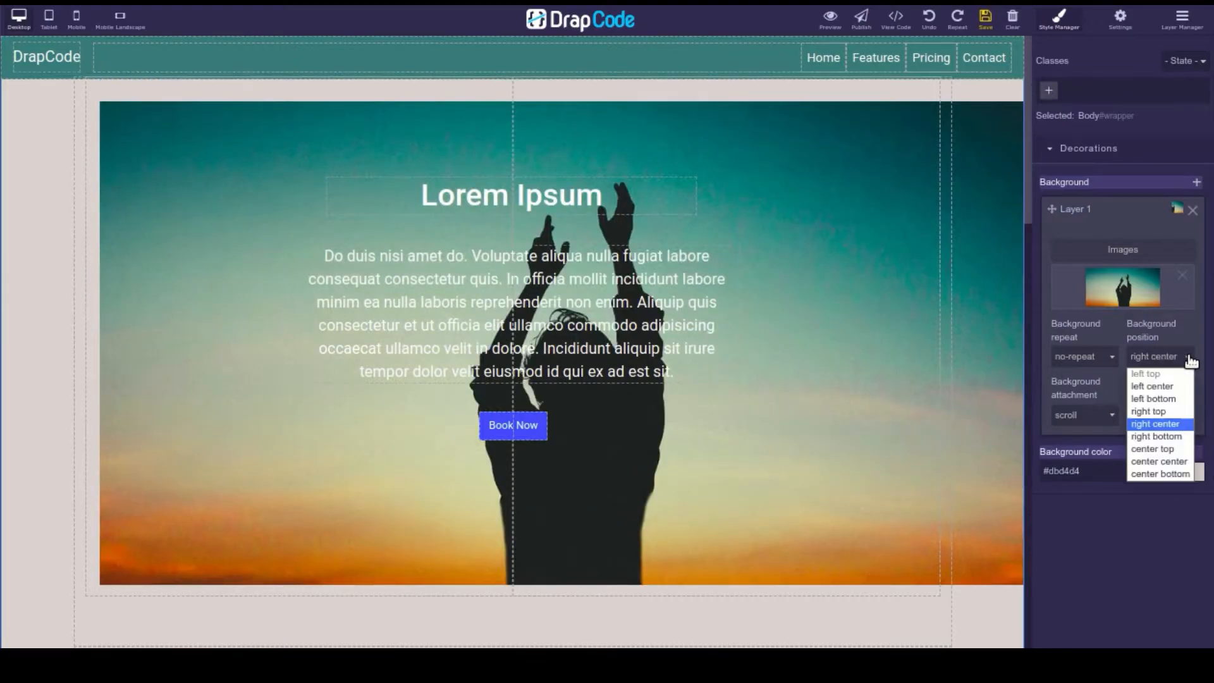
click(1178, 437)
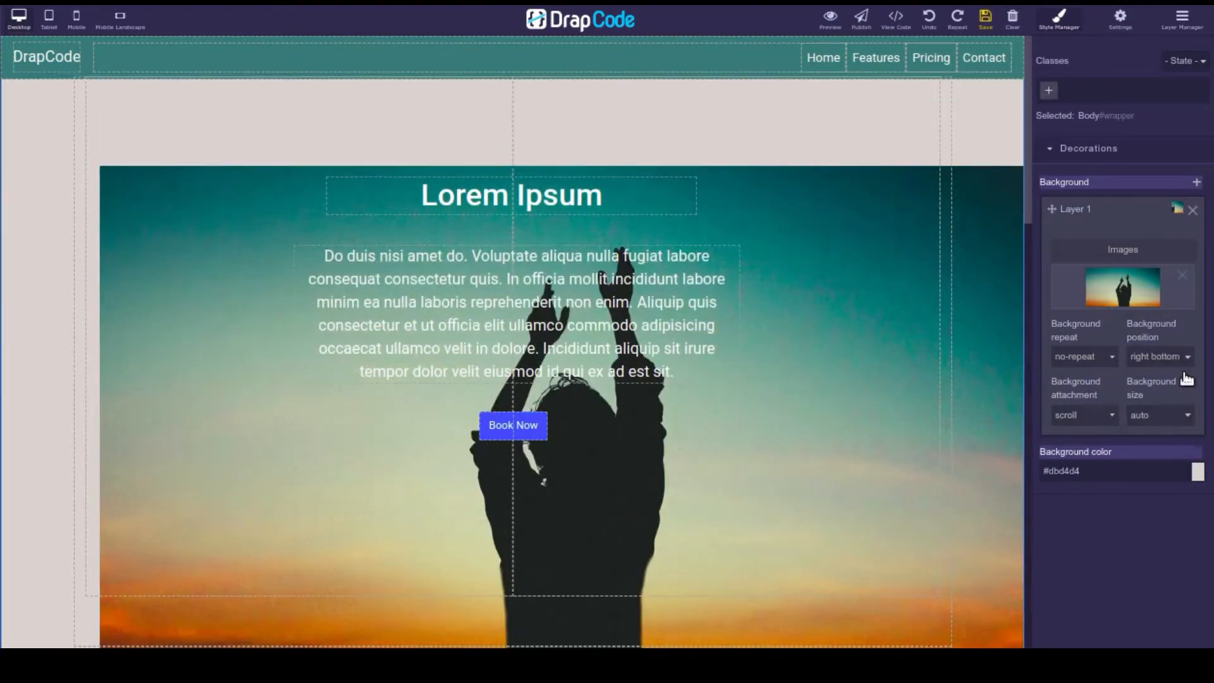
Try center top and center center for the body's background image, finishing with its position set to center bottom
click(1187, 358)
click(1183, 449)
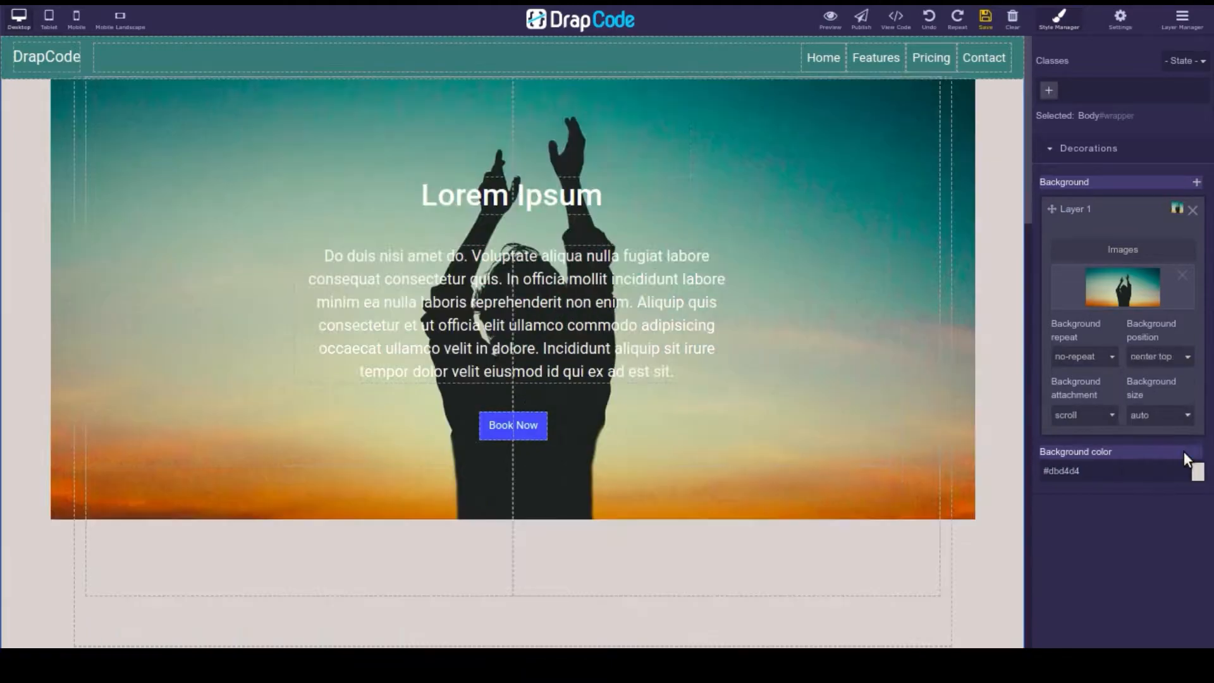
click(1190, 358)
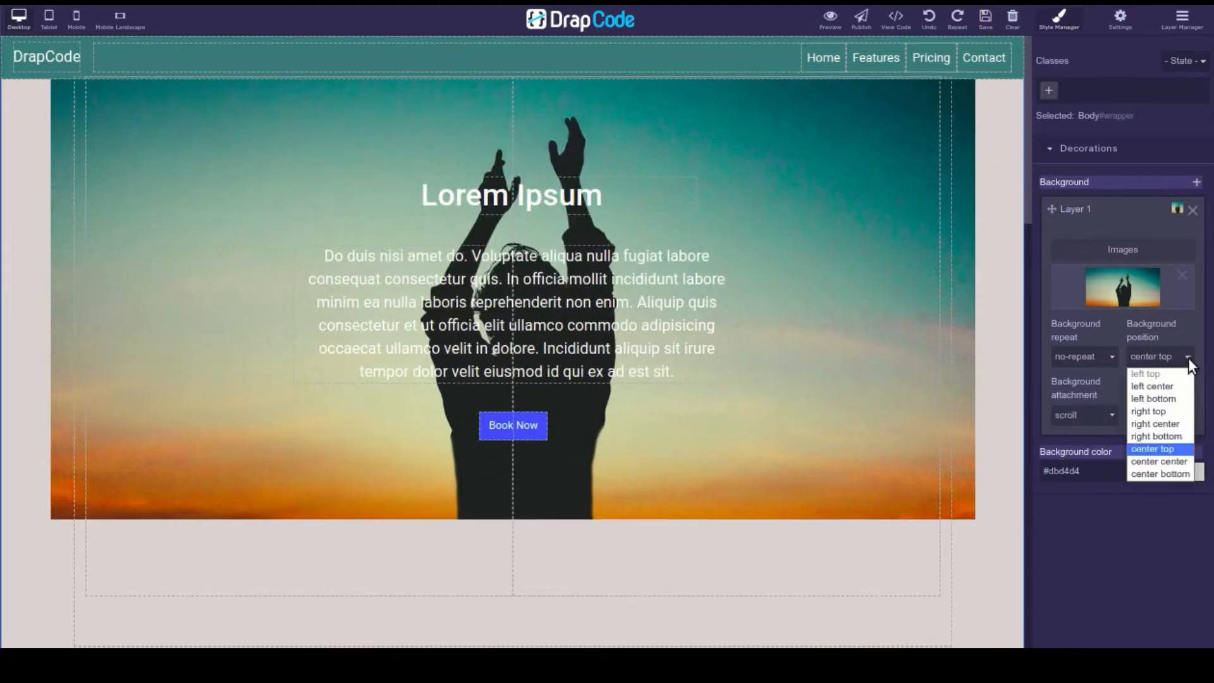
click(1186, 461)
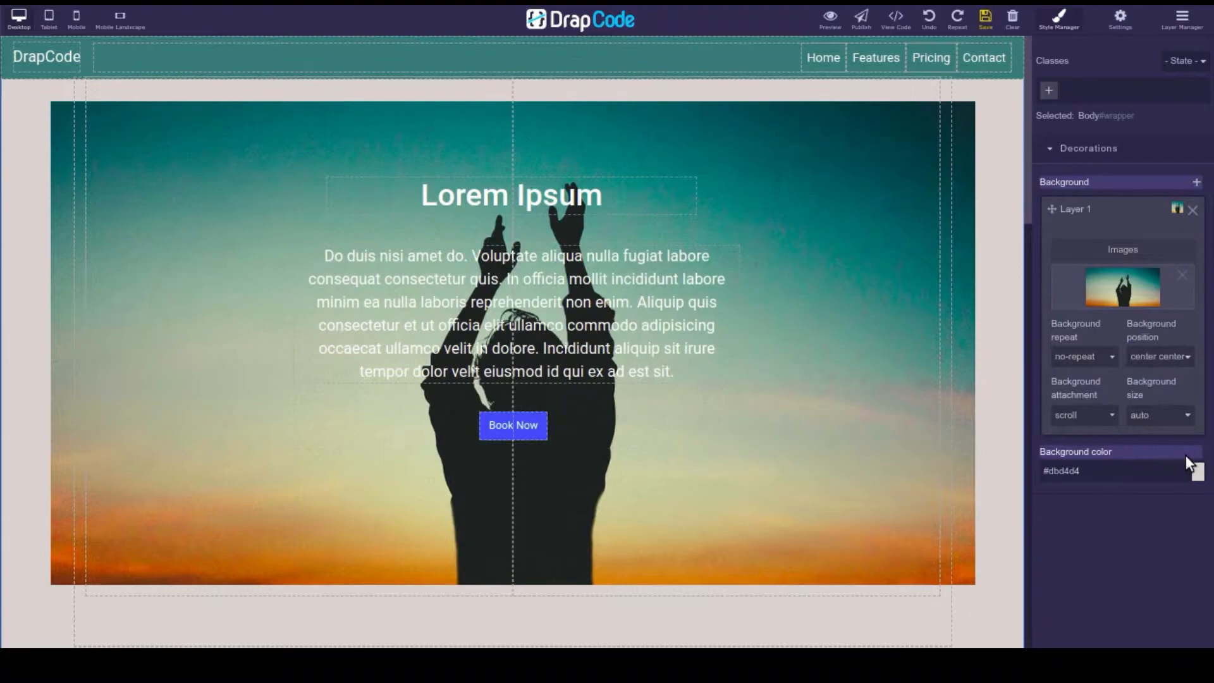
click(1188, 358)
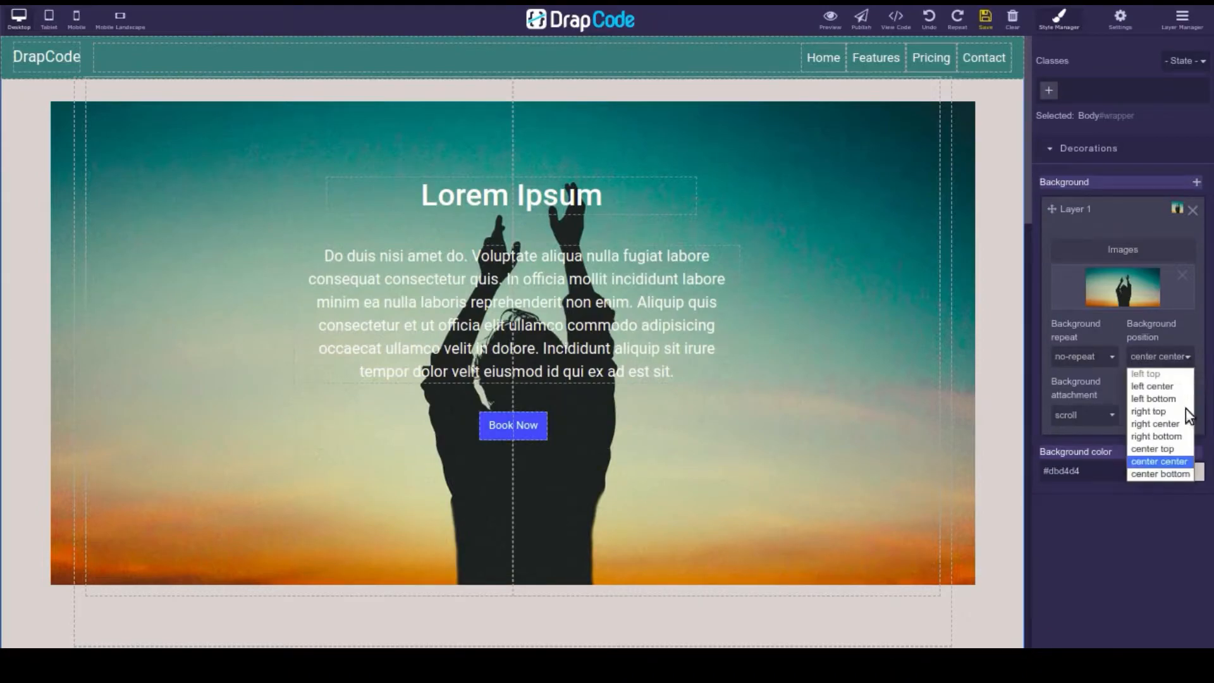
click(1187, 474)
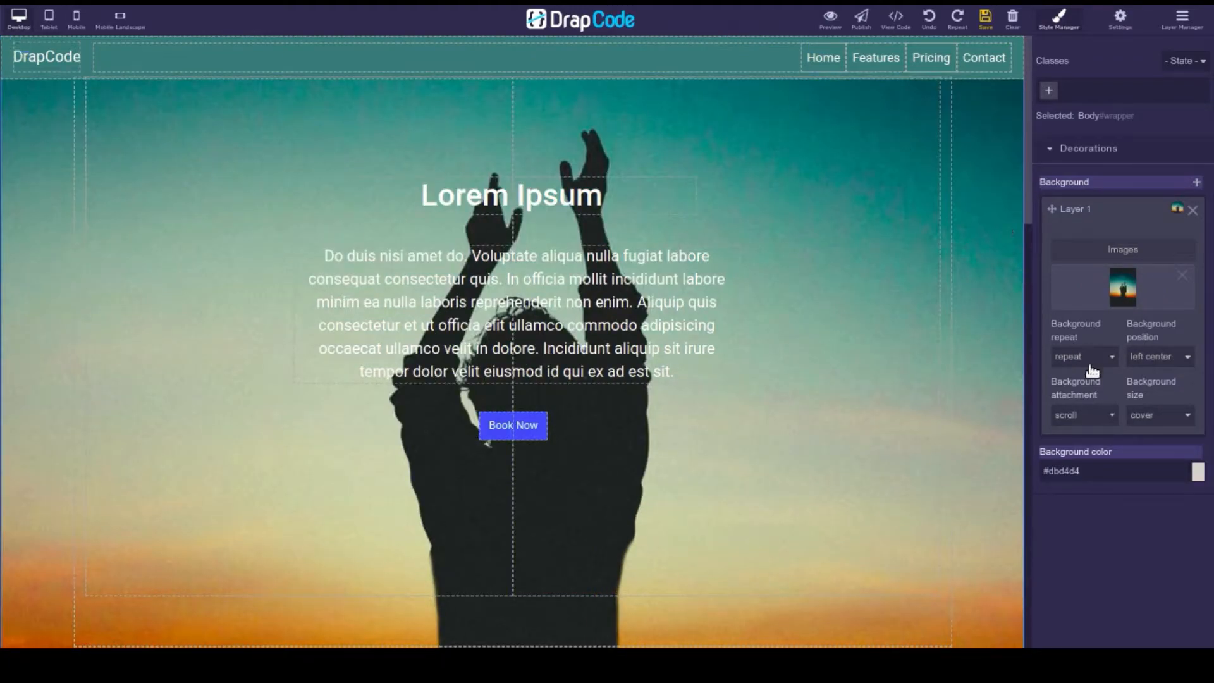
Set the page body's background attachment to fixed
click(1113, 417)
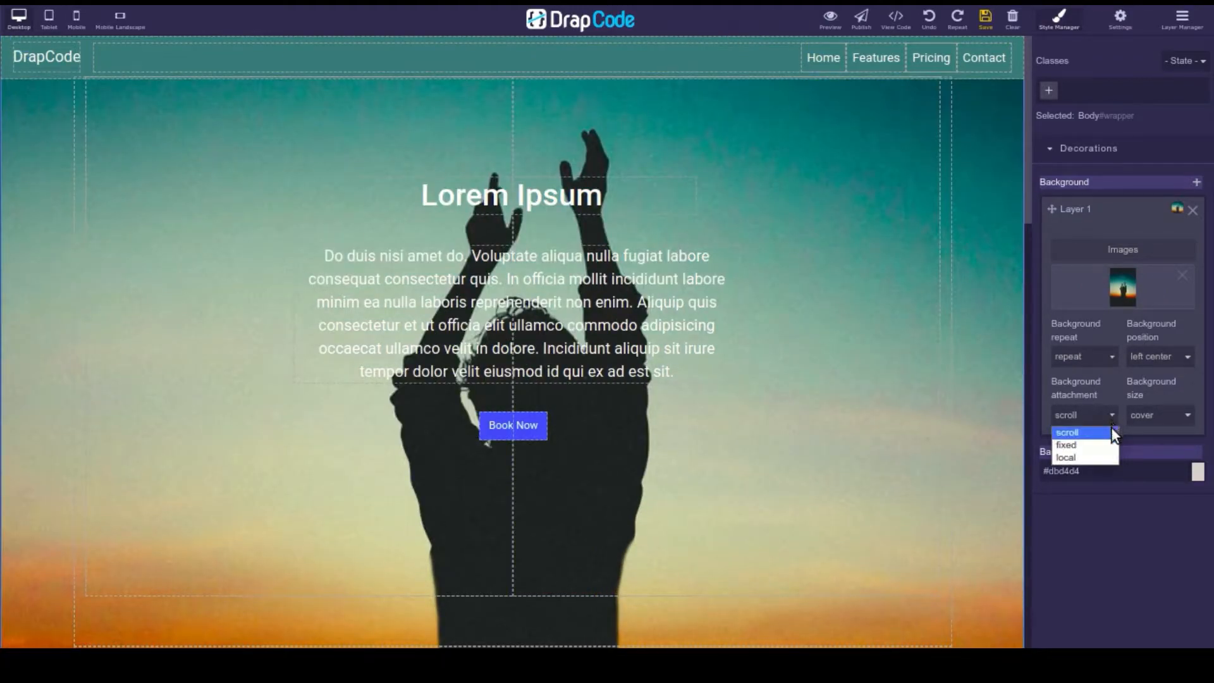
click(1027, 216)
mouse_move(1026, 199)
mouse_down()
mouse_move(1052, 526)
mouse_move(1022, 198)
mouse_up()
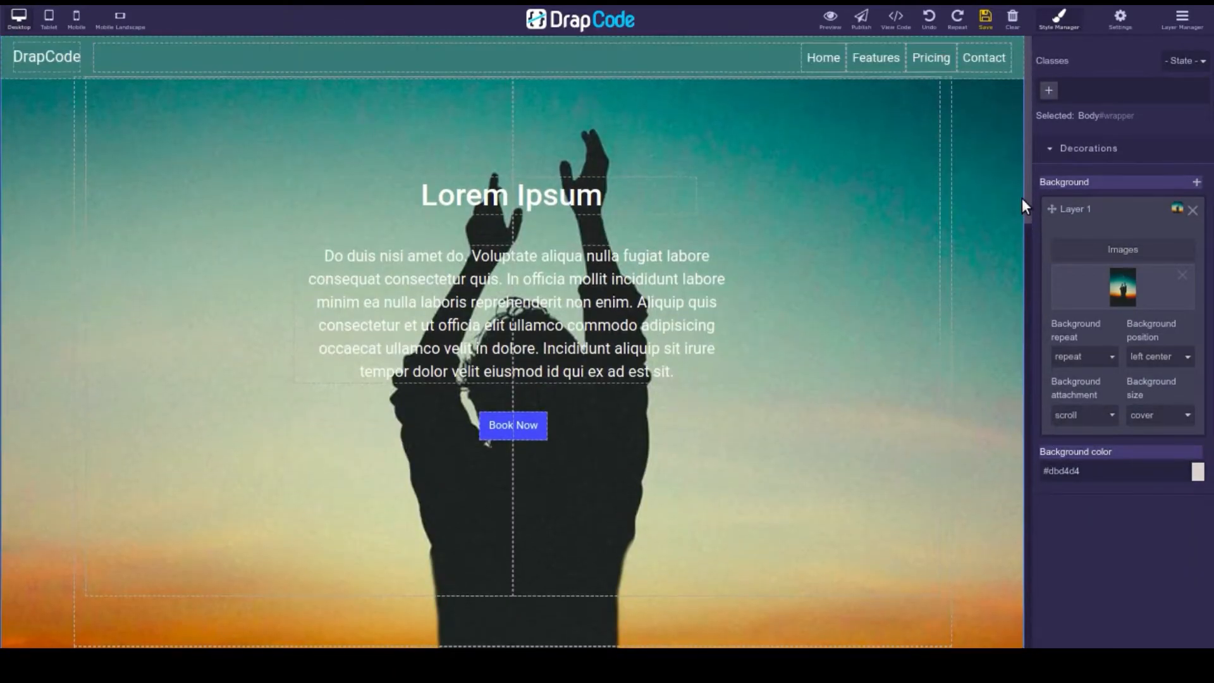
click(1111, 415)
click(1114, 446)
drag(1026, 209, 1019, 138)
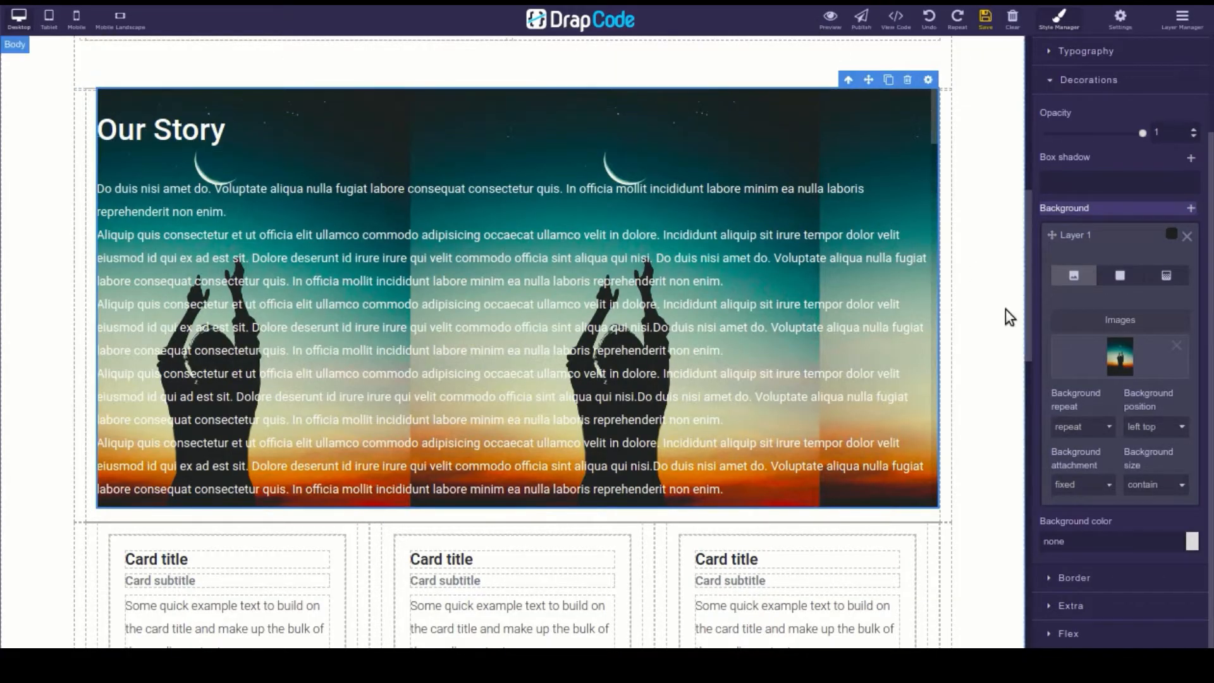
Set the background attachment of the Our Story paragraph to local and check how the image moves with its text
click(1109, 486)
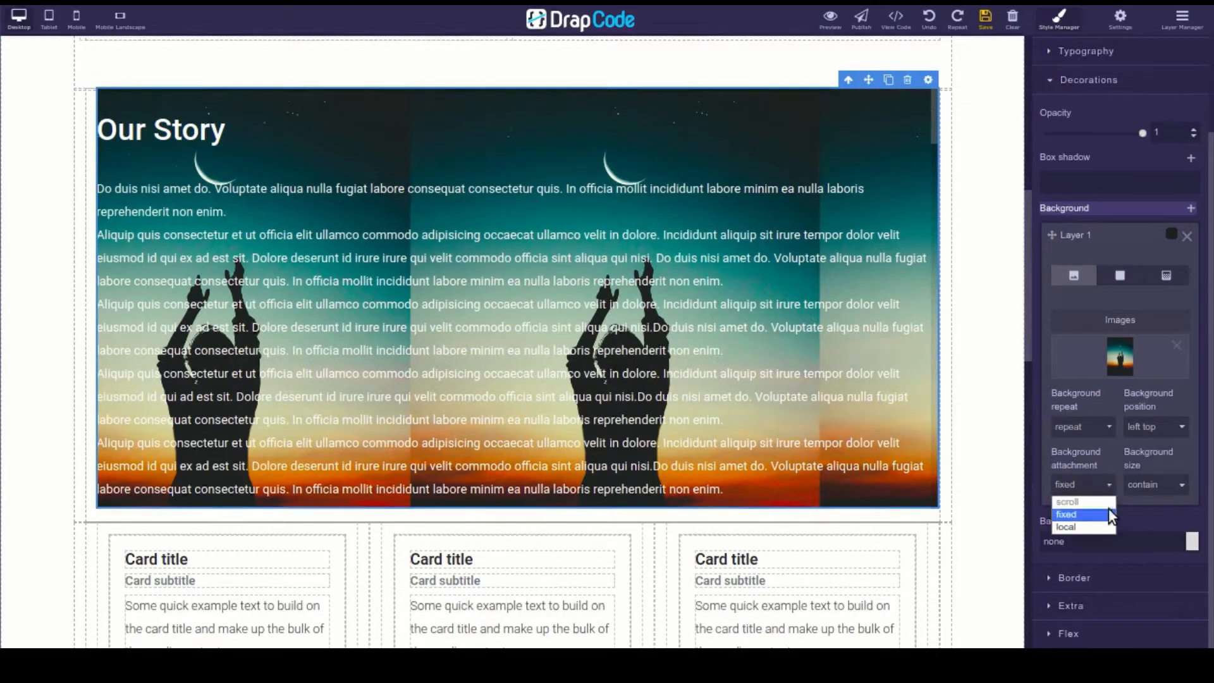
click(1110, 525)
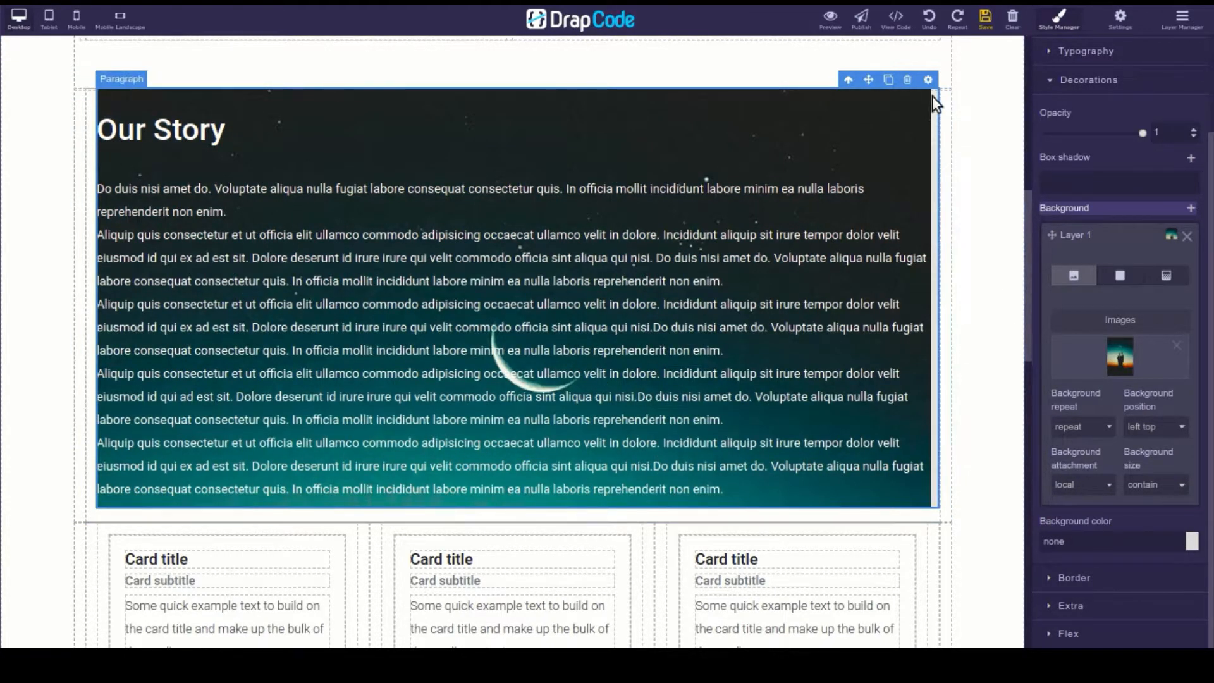
drag(932, 96, 943, 344)
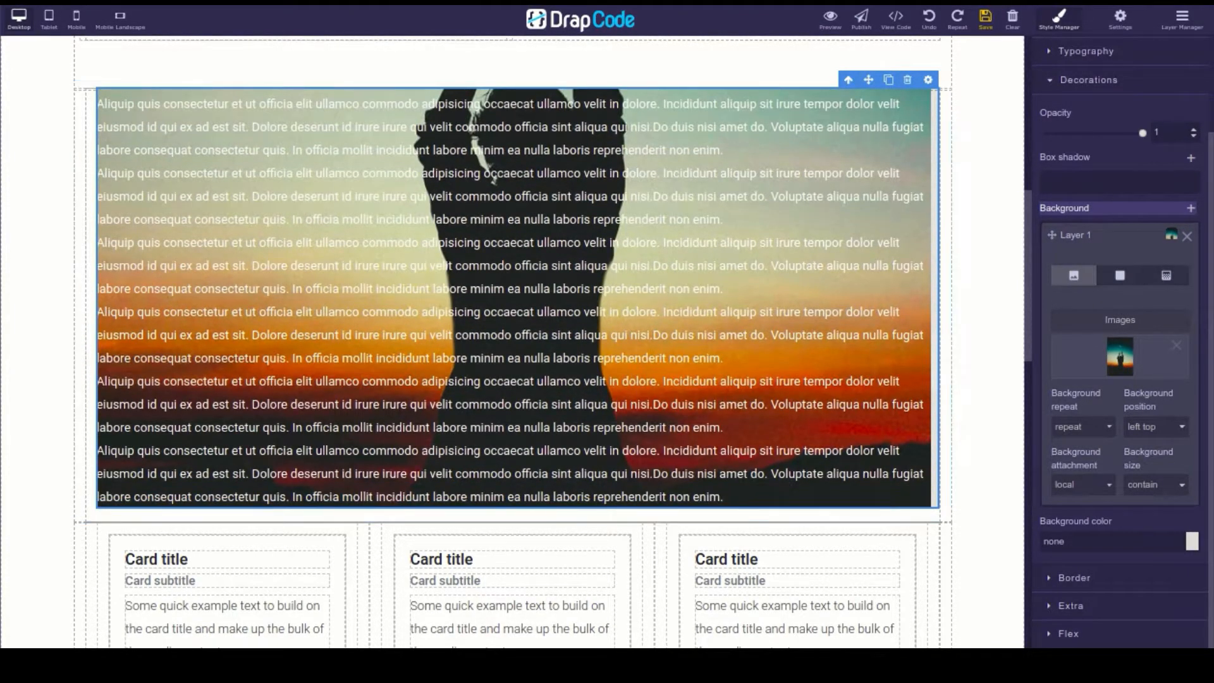
Try the cover size for the page body's background image, finishing with background size set to contain
scroll(1121, 253, up, 3)
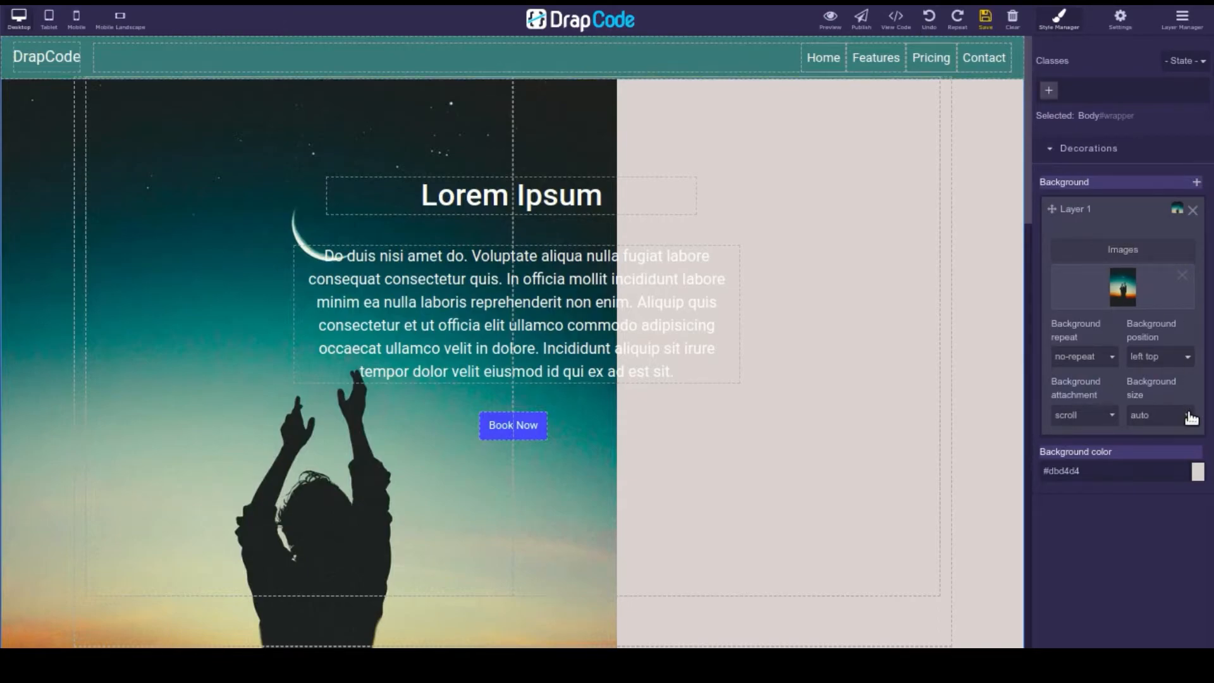
click(1189, 416)
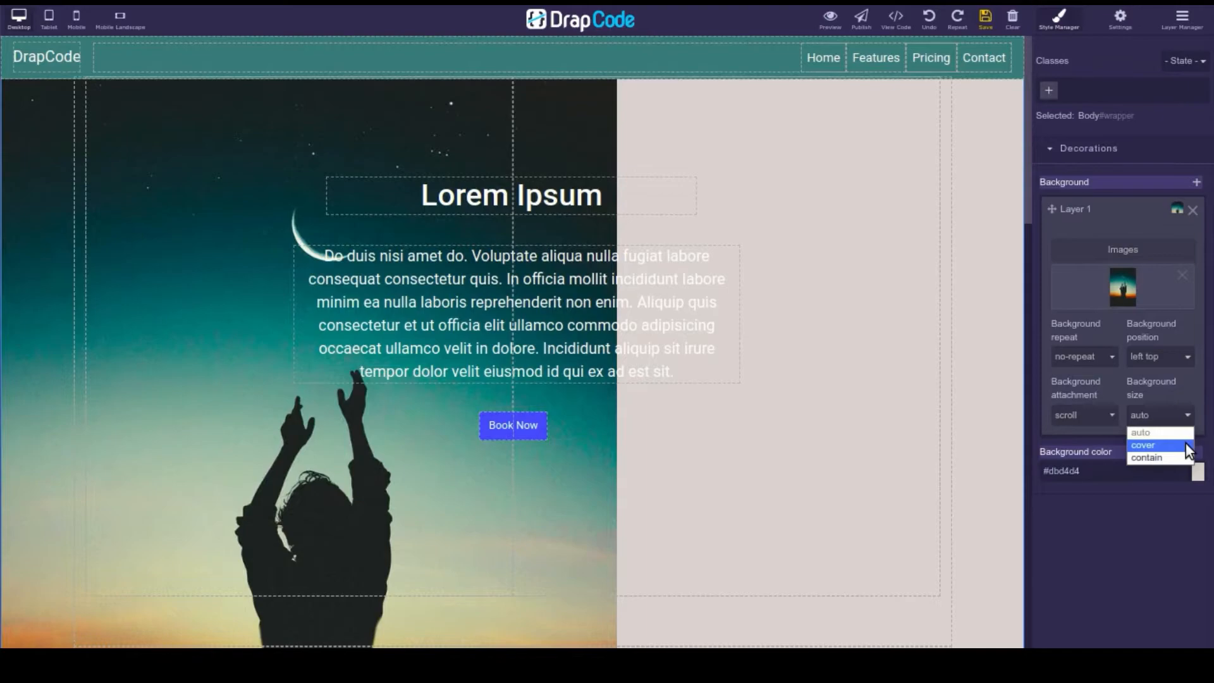
click(1186, 446)
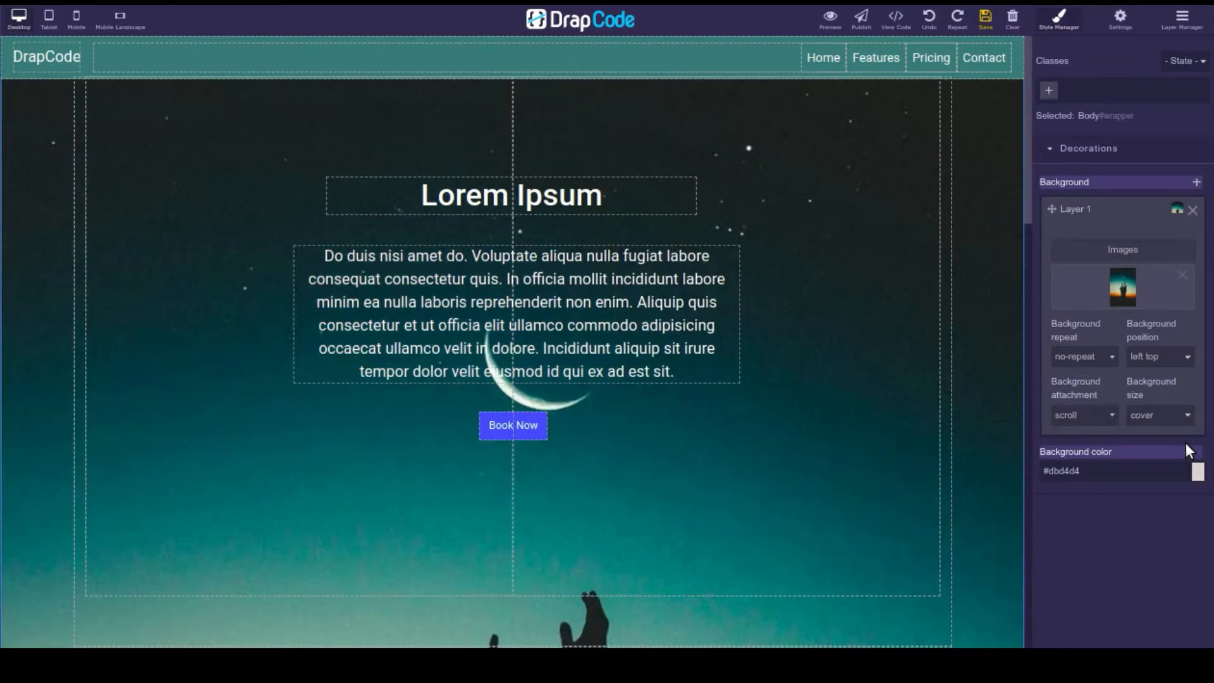
click(1188, 415)
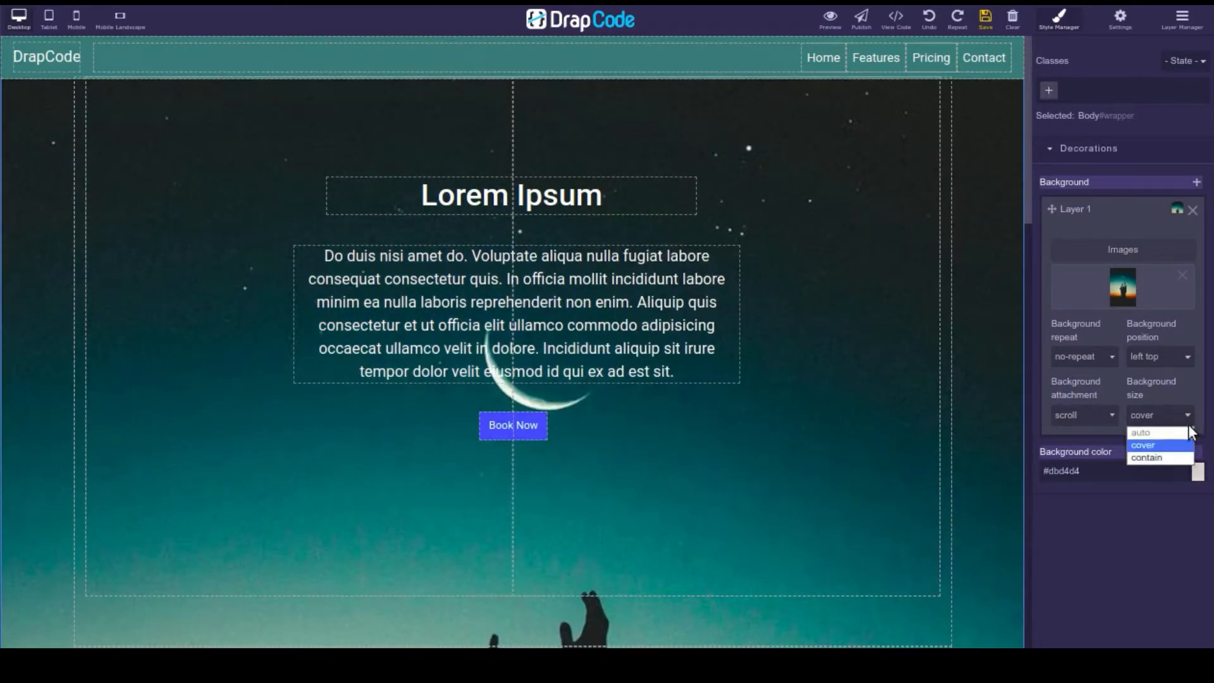
click(1179, 458)
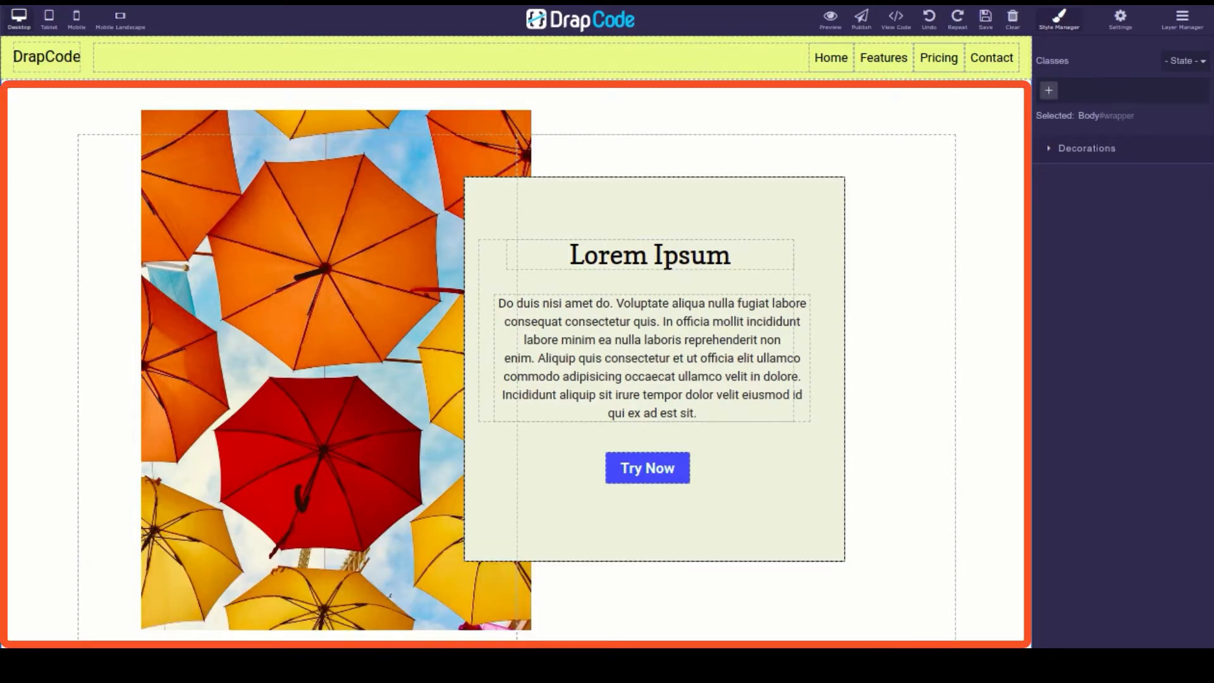
Add a background layer to the Lorem Ipsum section and give it a light yellow-green solid colour
click(992, 131)
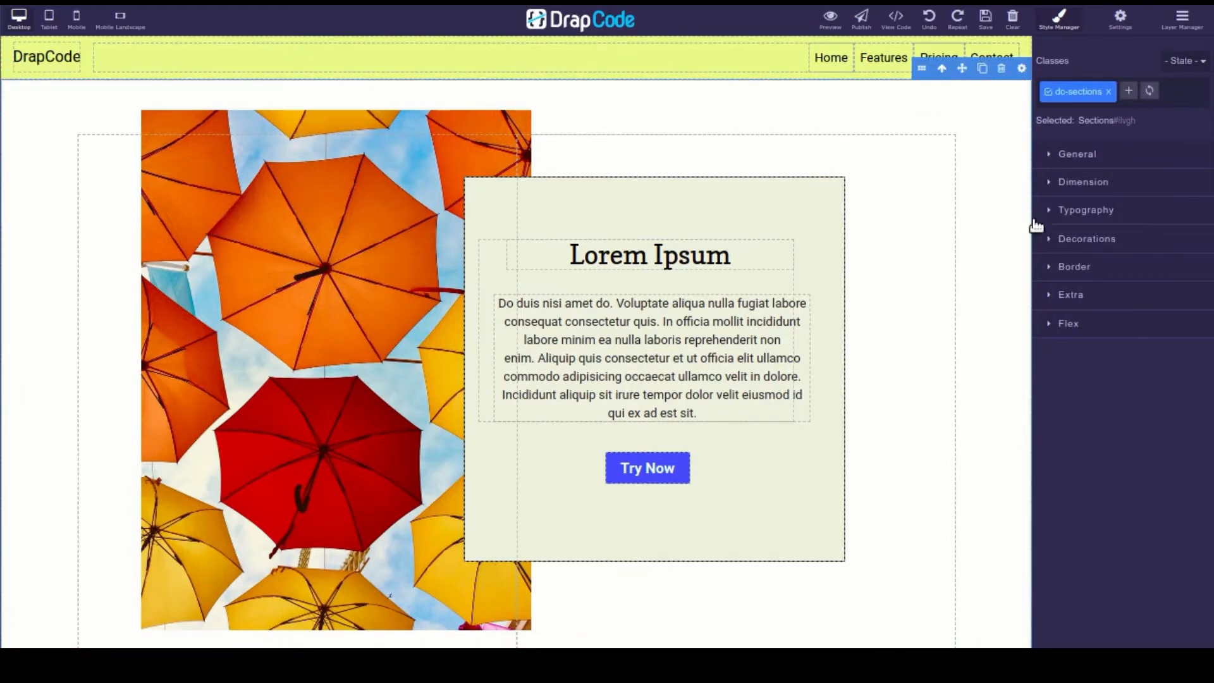
click(1052, 245)
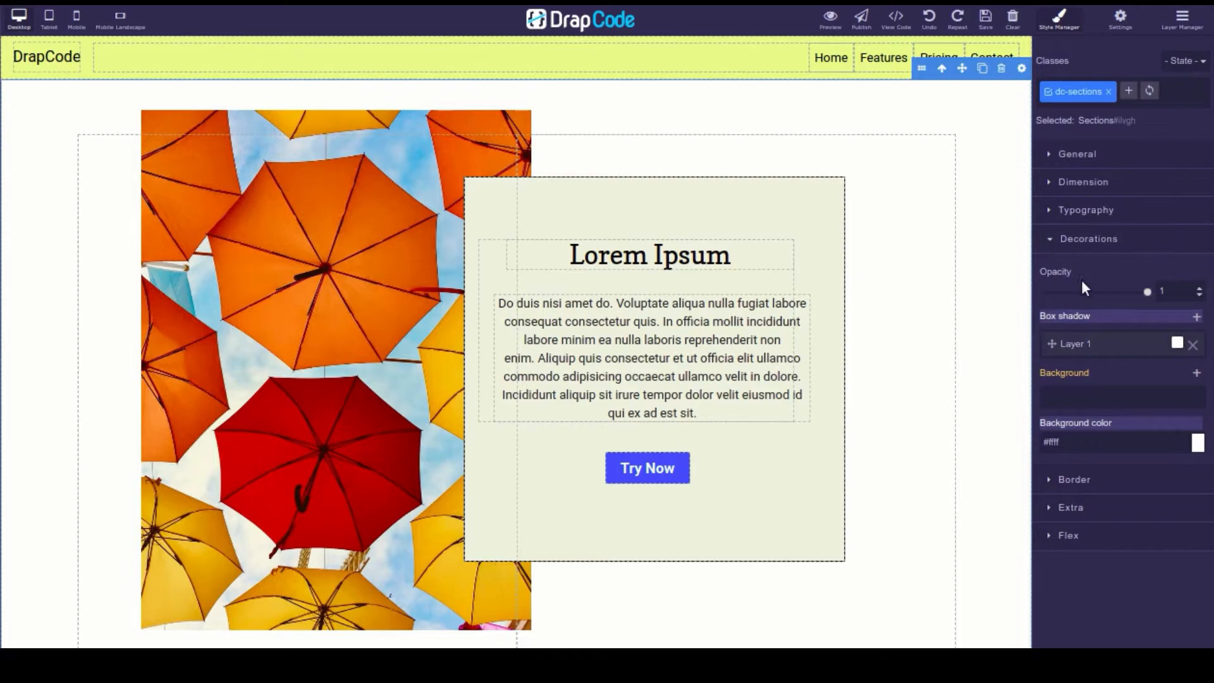
click(1196, 373)
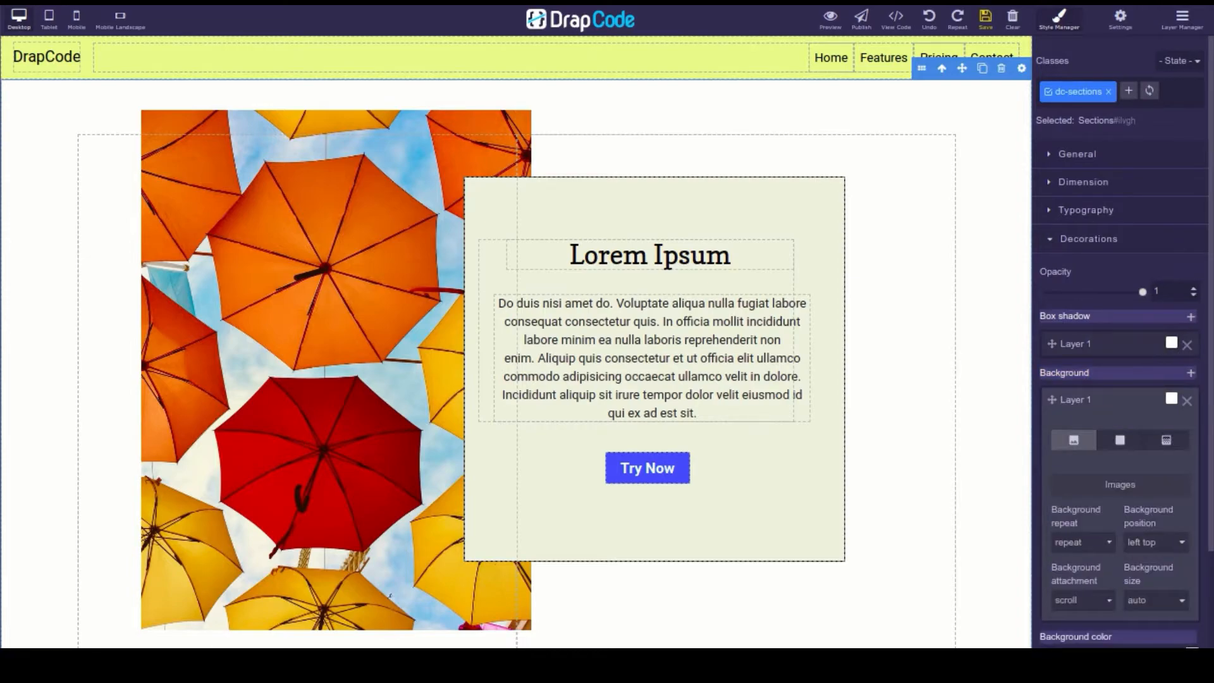
scroll(1138, 393, down, 3)
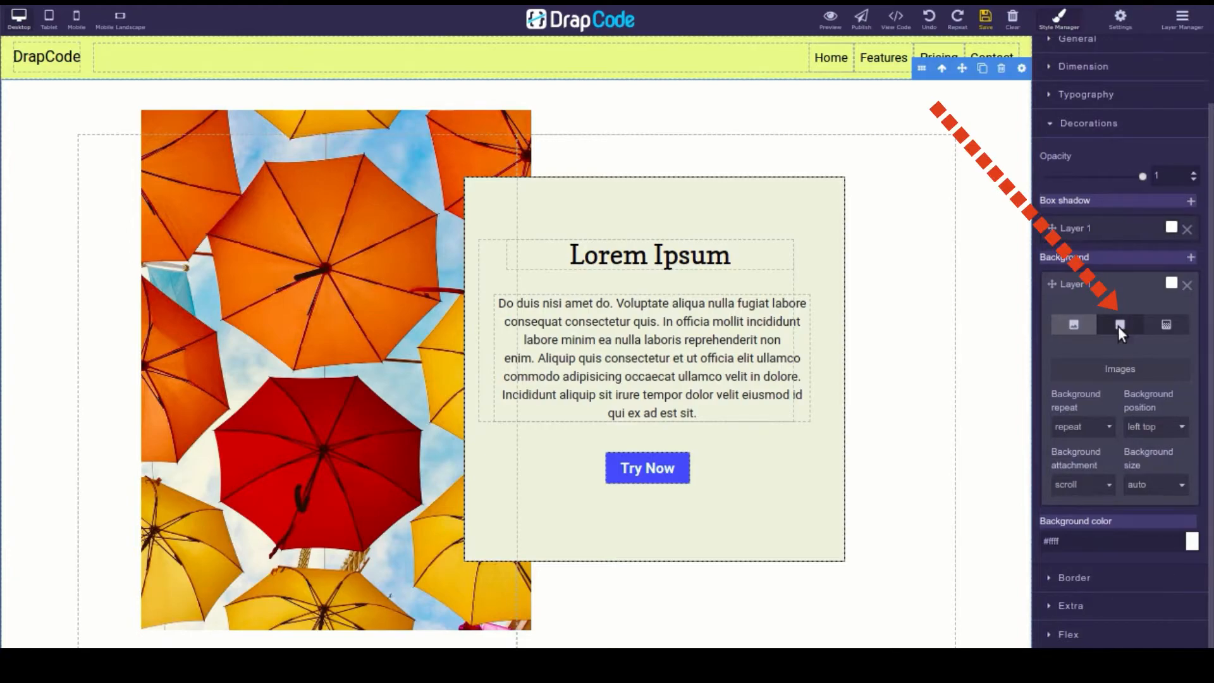
click(1118, 325)
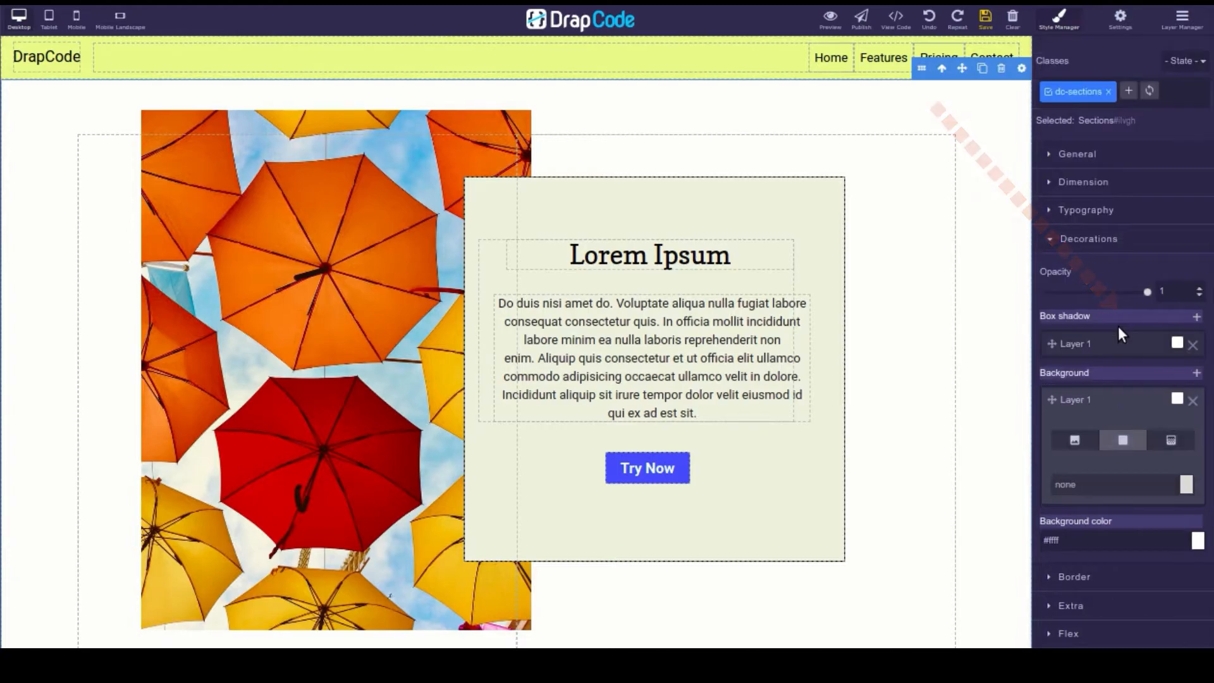
click(1186, 484)
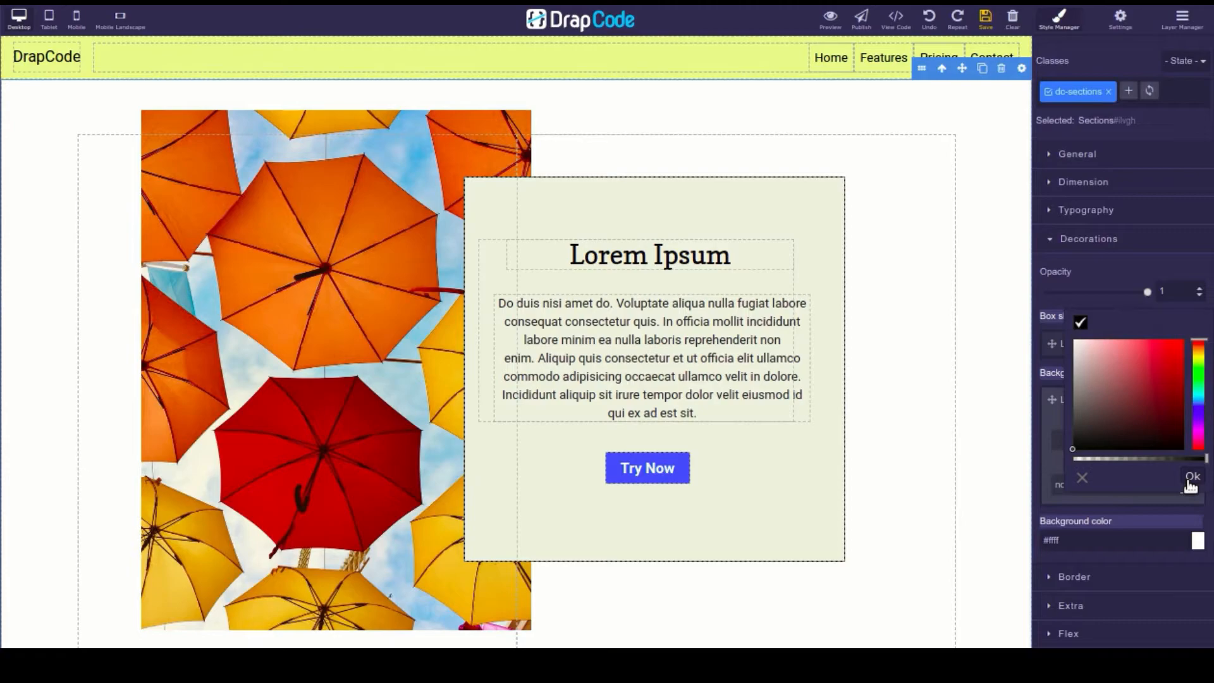
drag(1198, 343, 1198, 360)
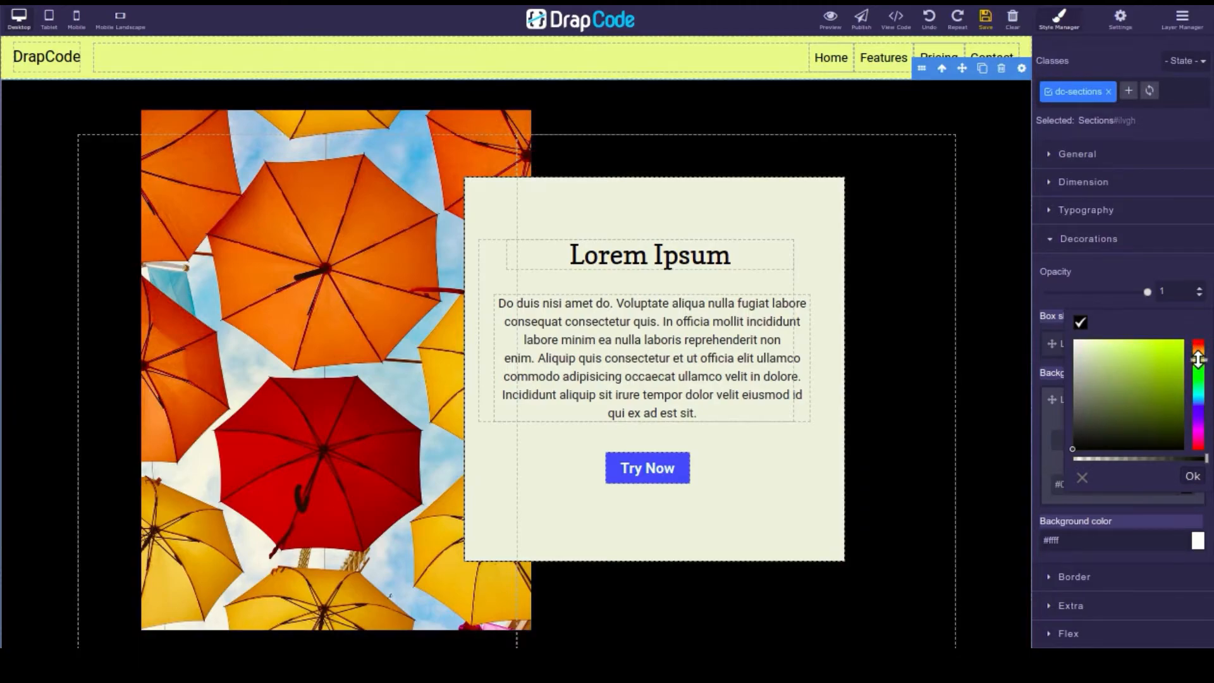
click(1113, 345)
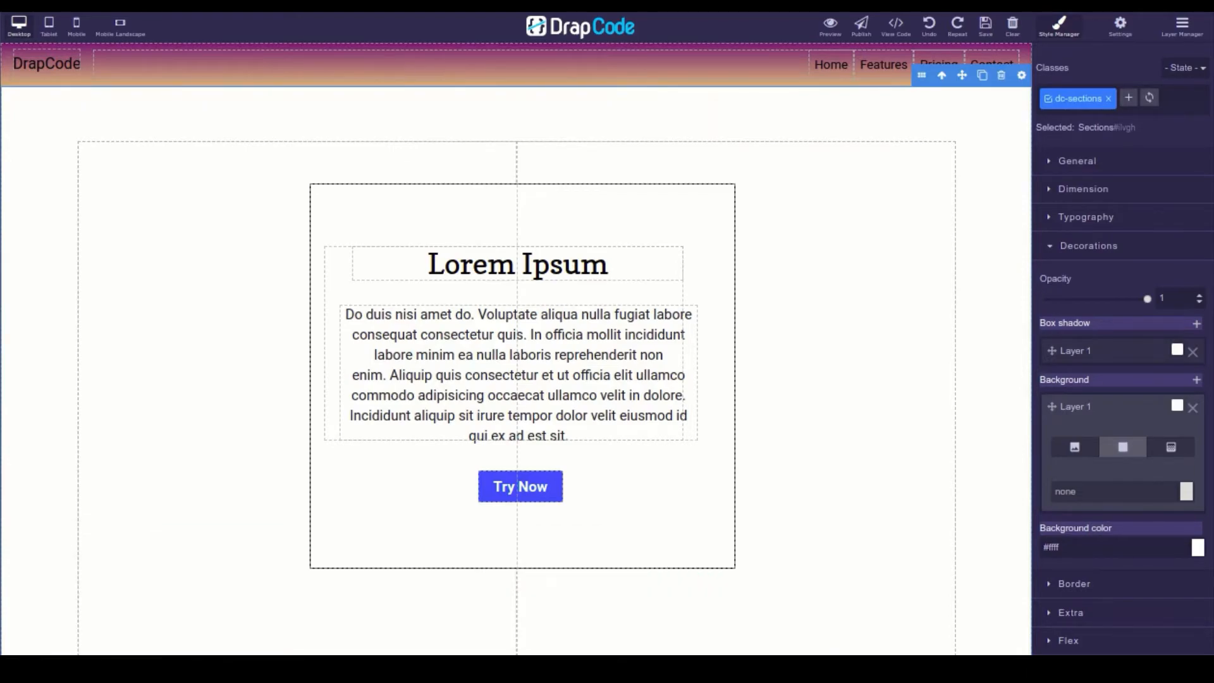
Switch the section's background layer to a gradient and add three colour stops between its two ends
click(1172, 446)
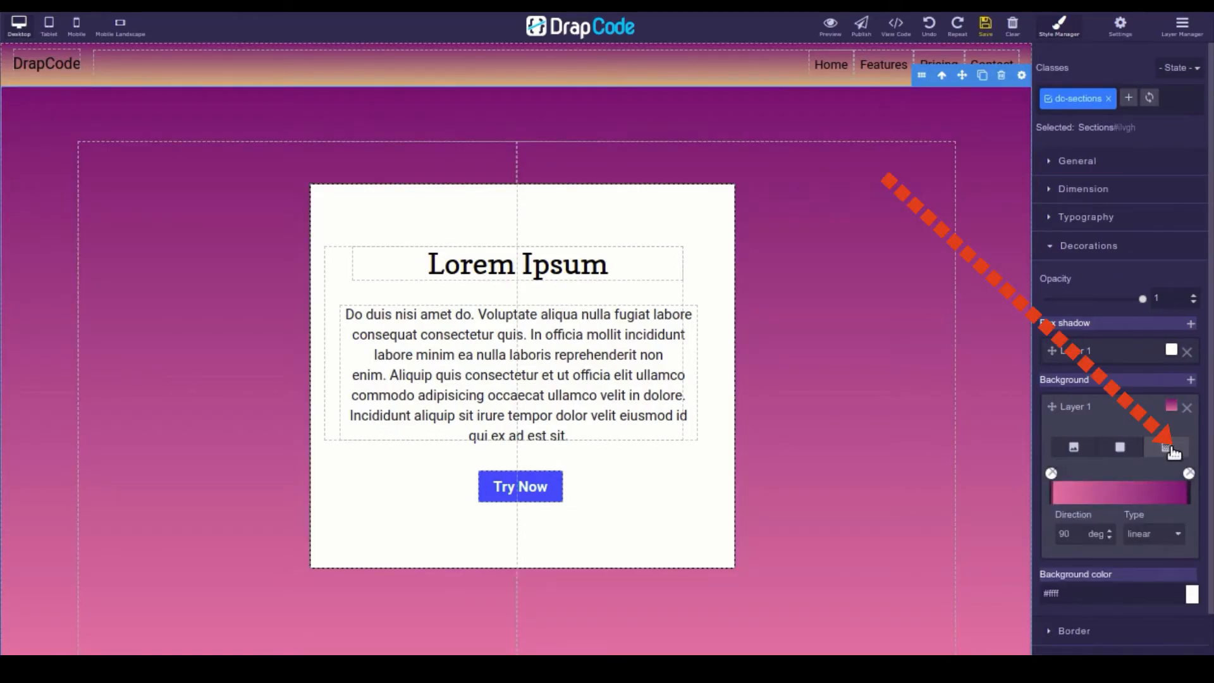
click(1088, 489)
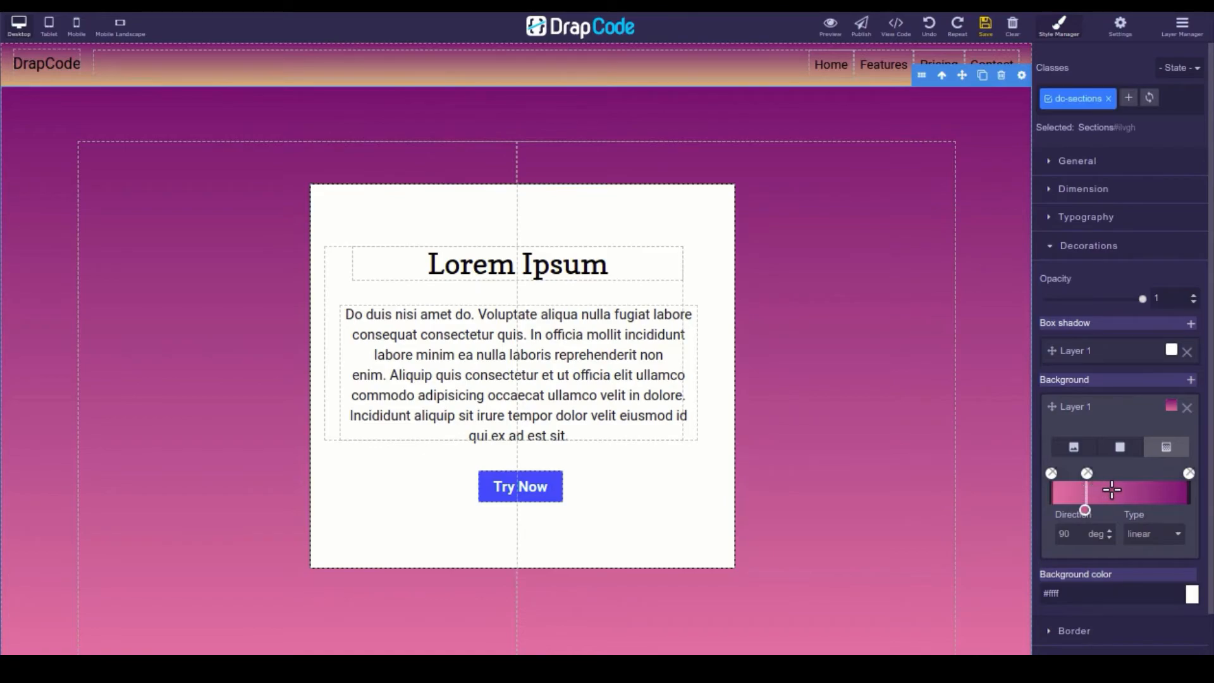
click(1117, 489)
click(1152, 490)
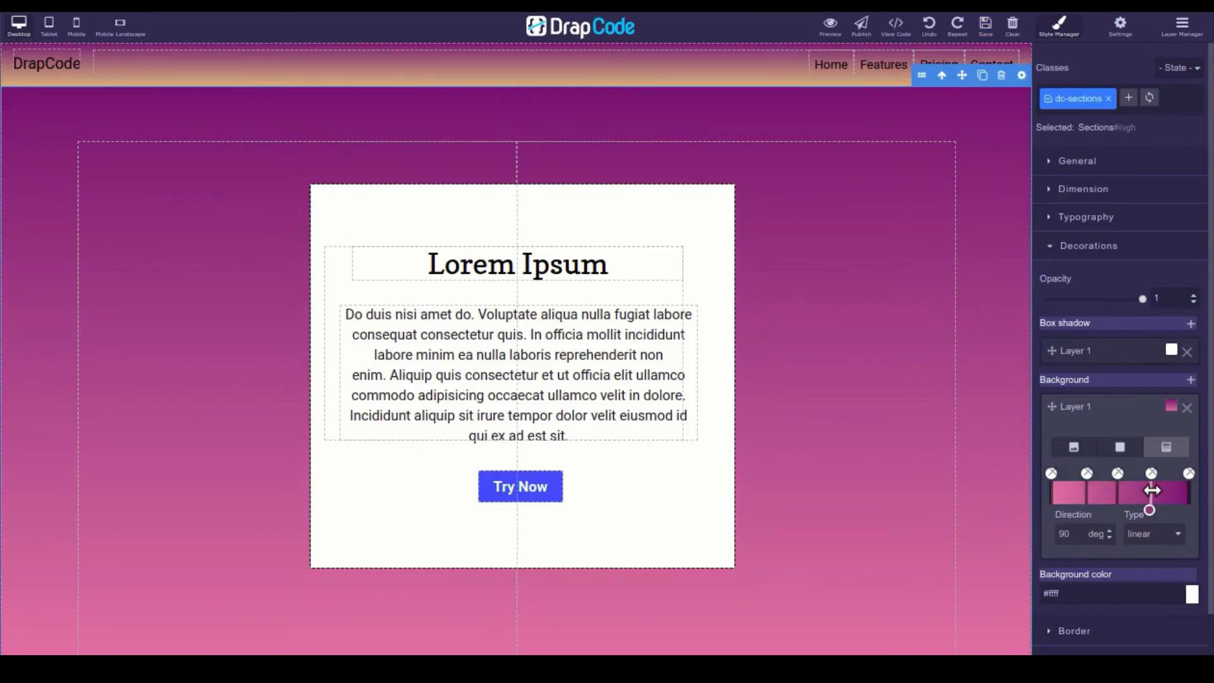
Recolour the gradient's first stop light orange and its second stop green
click(1051, 491)
click(1050, 511)
click(1180, 378)
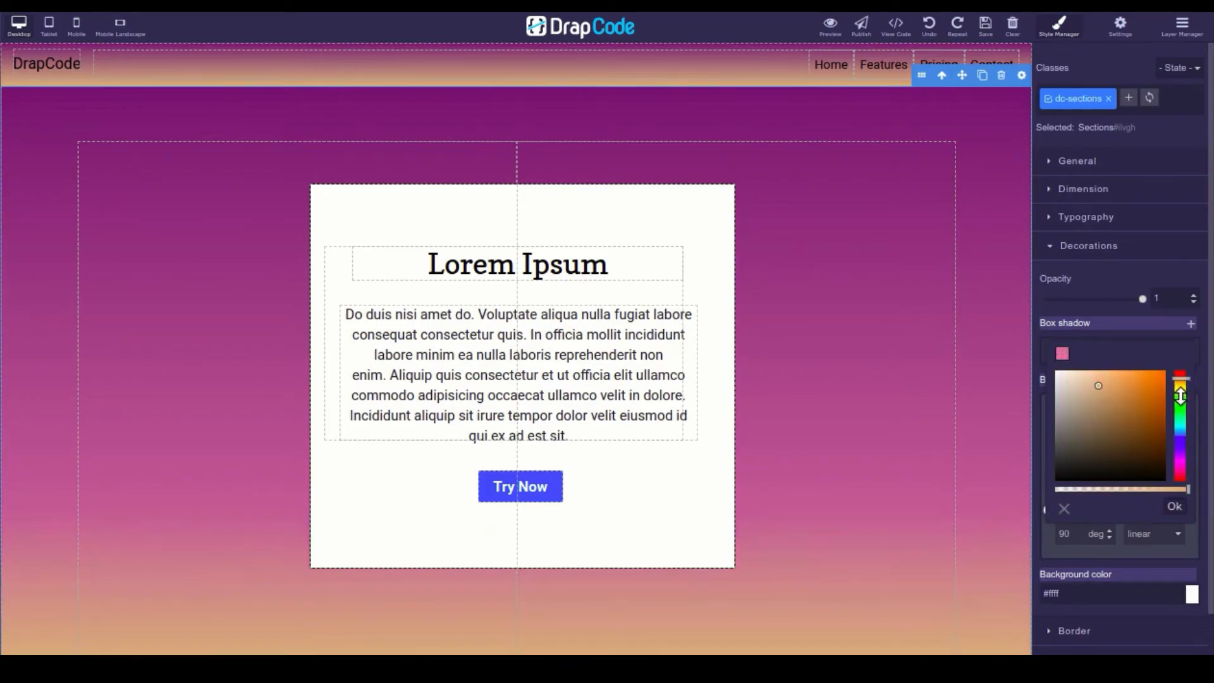
click(1174, 506)
click(1087, 491)
click(1087, 512)
click(1200, 396)
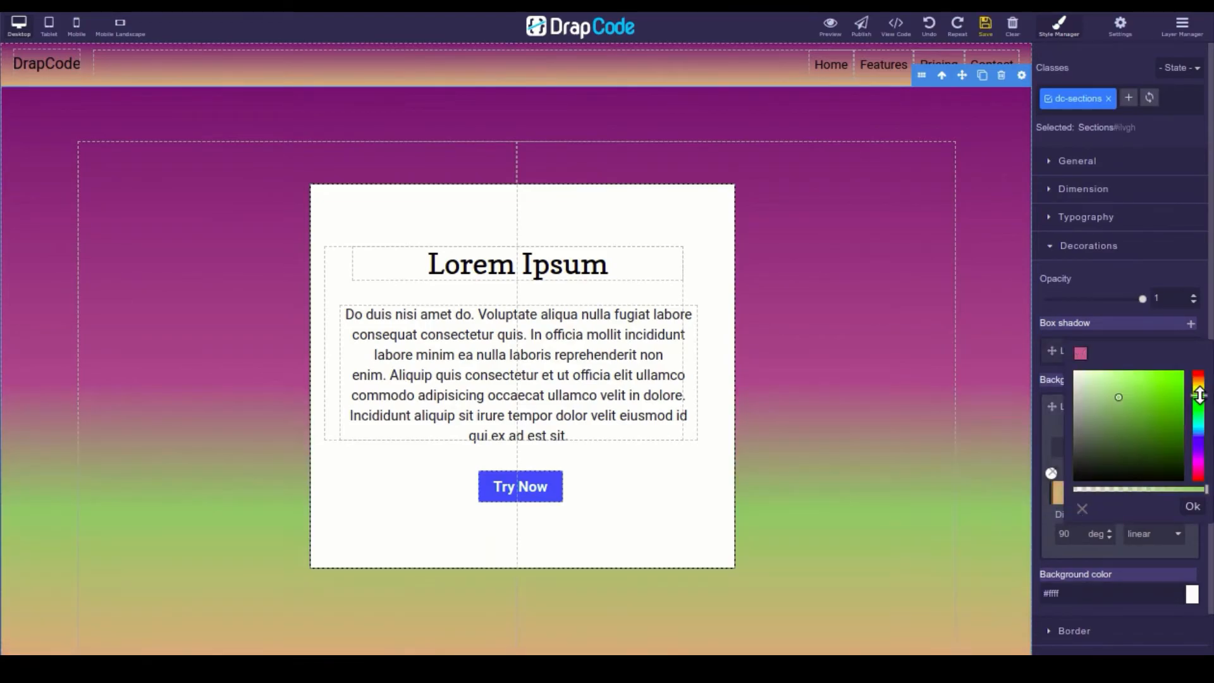
click(1193, 506)
Recolour the gradient's third stop teal and its fourth stop purple
click(1116, 491)
click(1116, 511)
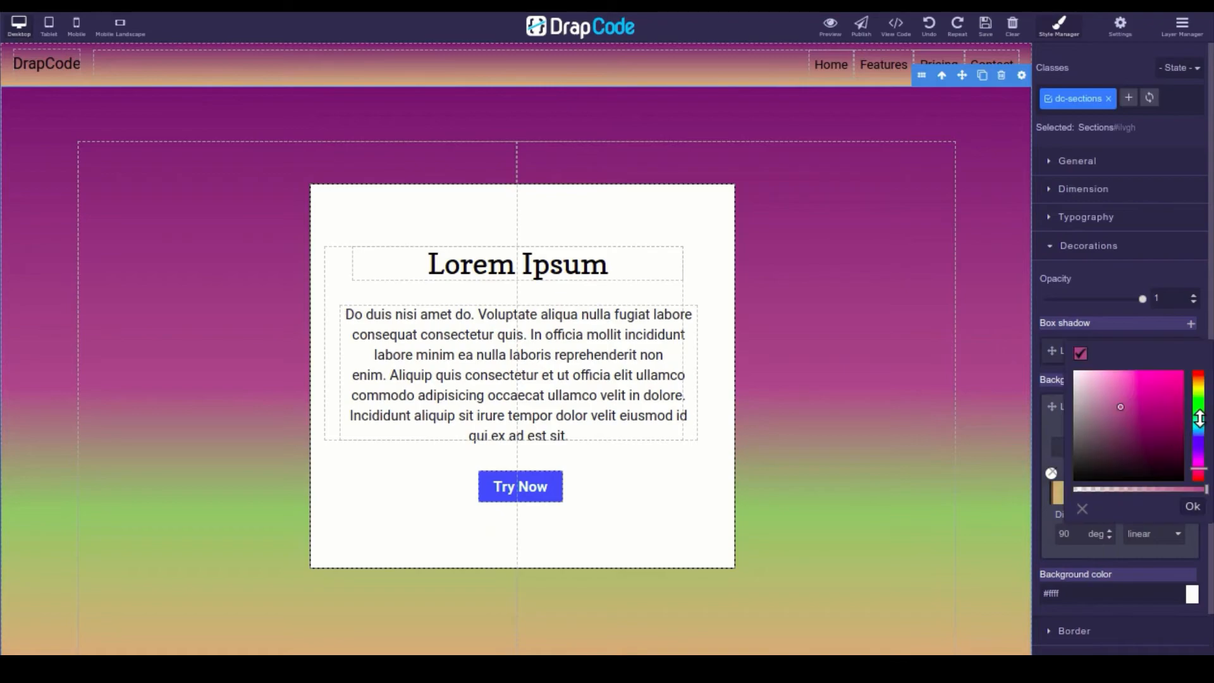
click(1200, 417)
click(1194, 506)
click(1153, 491)
click(1151, 511)
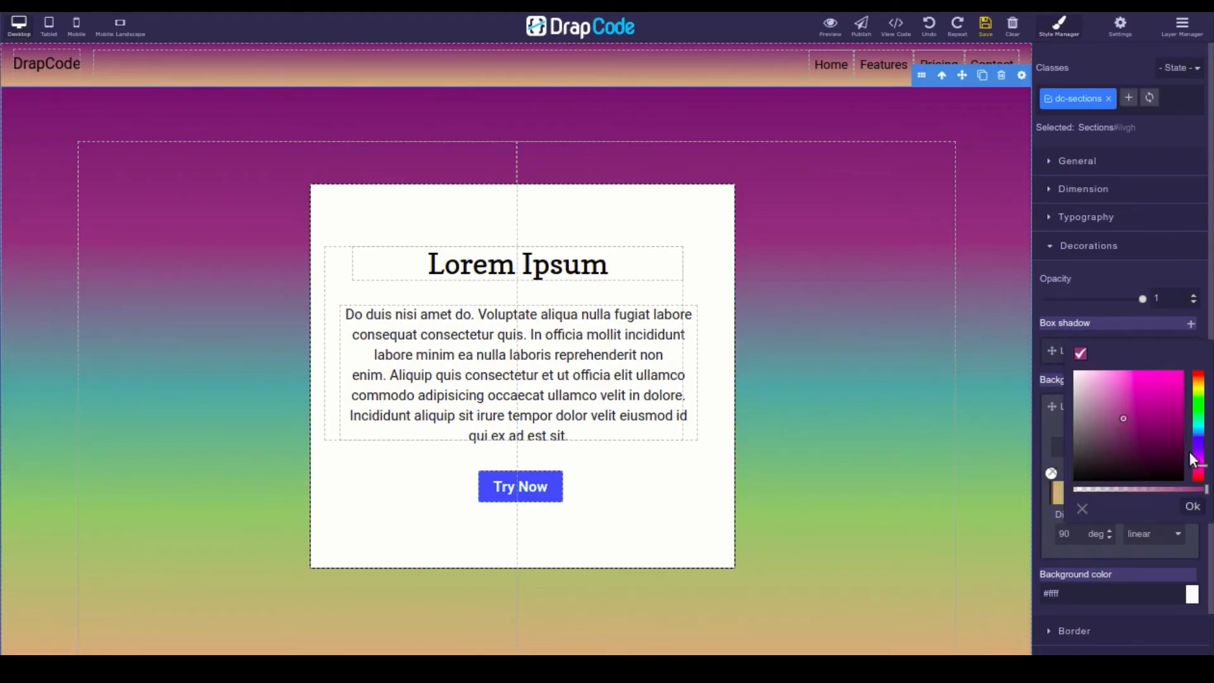
click(1198, 443)
click(1193, 506)
Recolour the gradient's last stop dark green and set the gradient direction to 270 degrees
click(1189, 492)
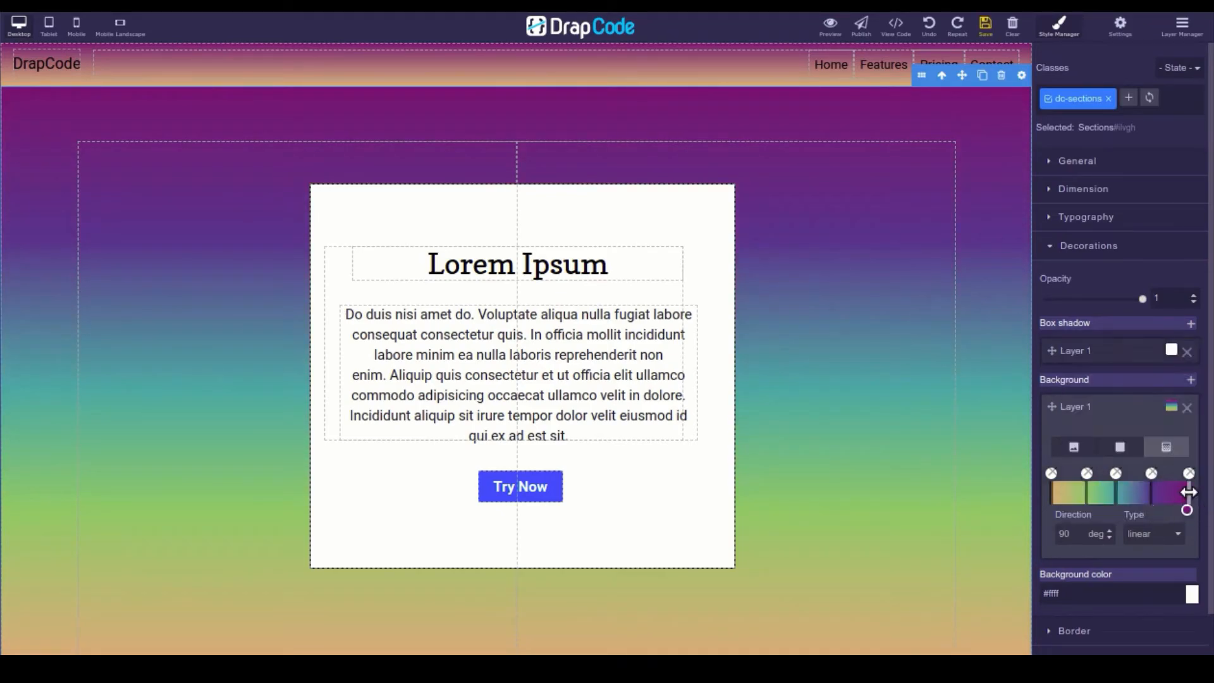
click(1188, 510)
click(1198, 419)
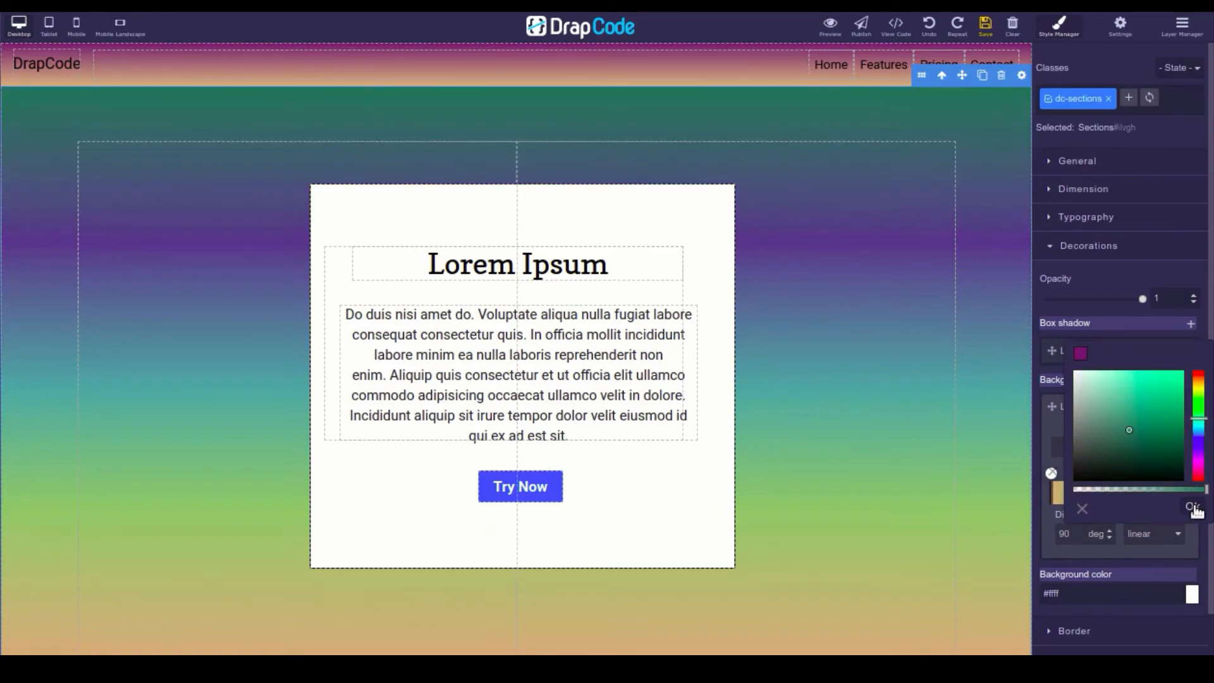
click(1194, 507)
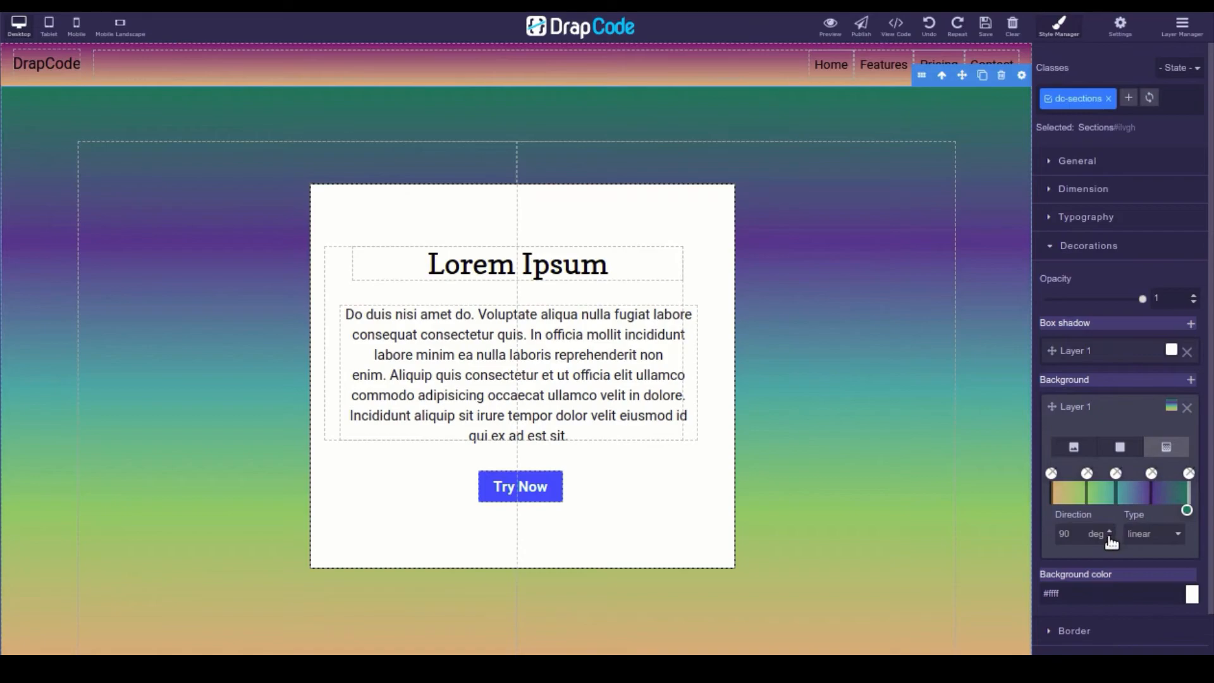
drag(1111, 536, 1123, 408)
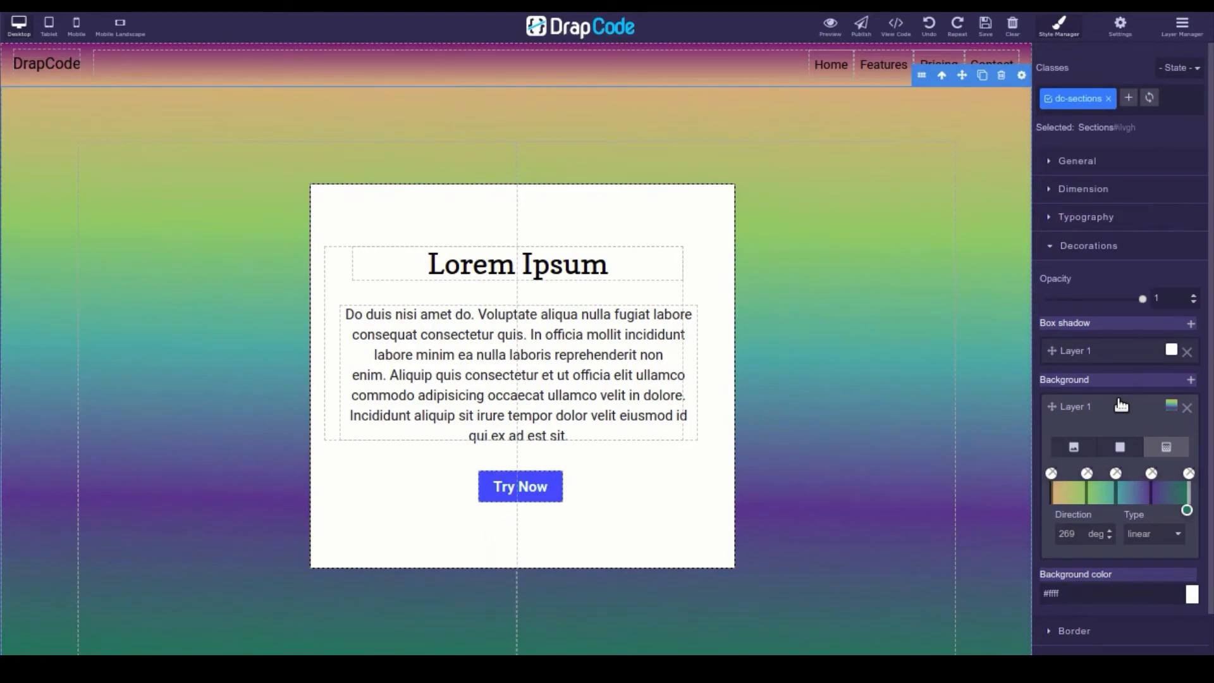
Try the radial, linear and repeating-radial types for the section's gradient, finishing with its type set to repeating-linear
click(1178, 536)
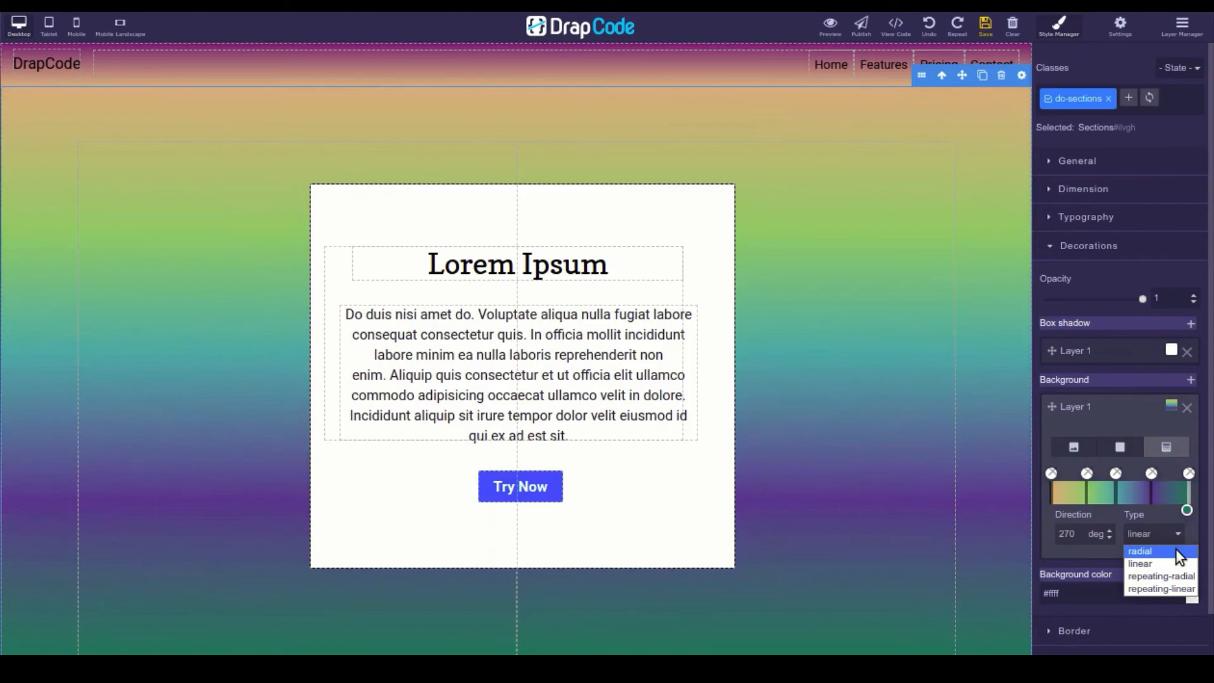
click(1175, 550)
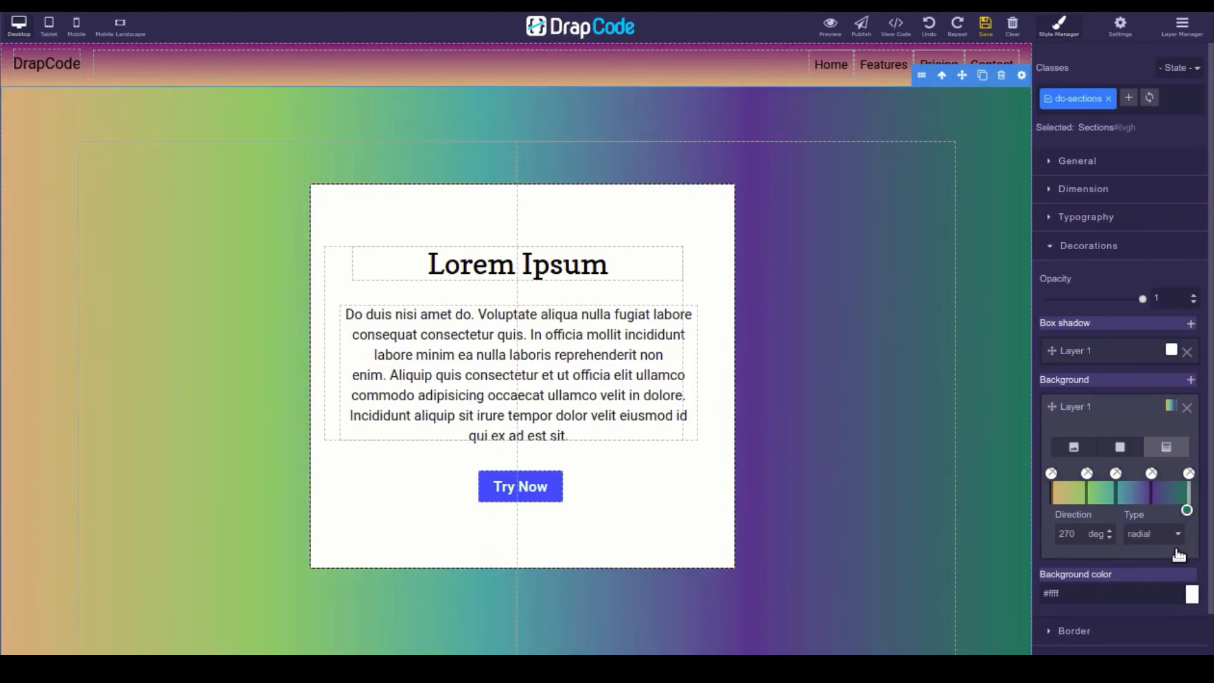
click(1176, 536)
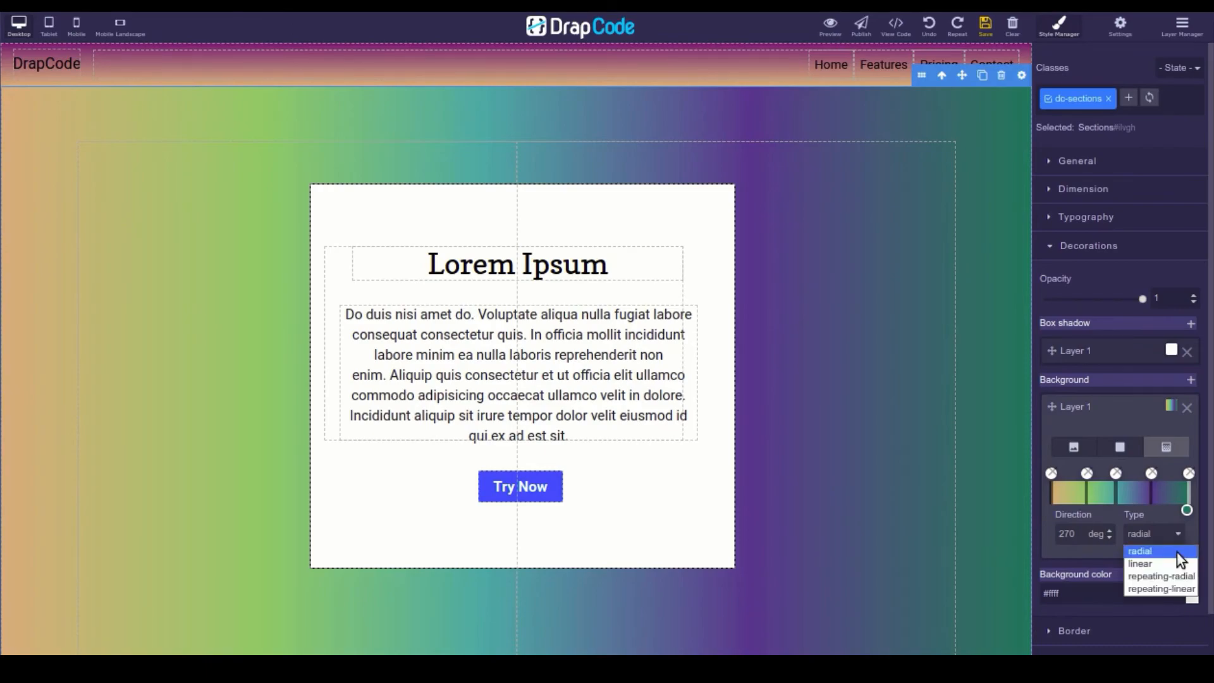
click(1178, 562)
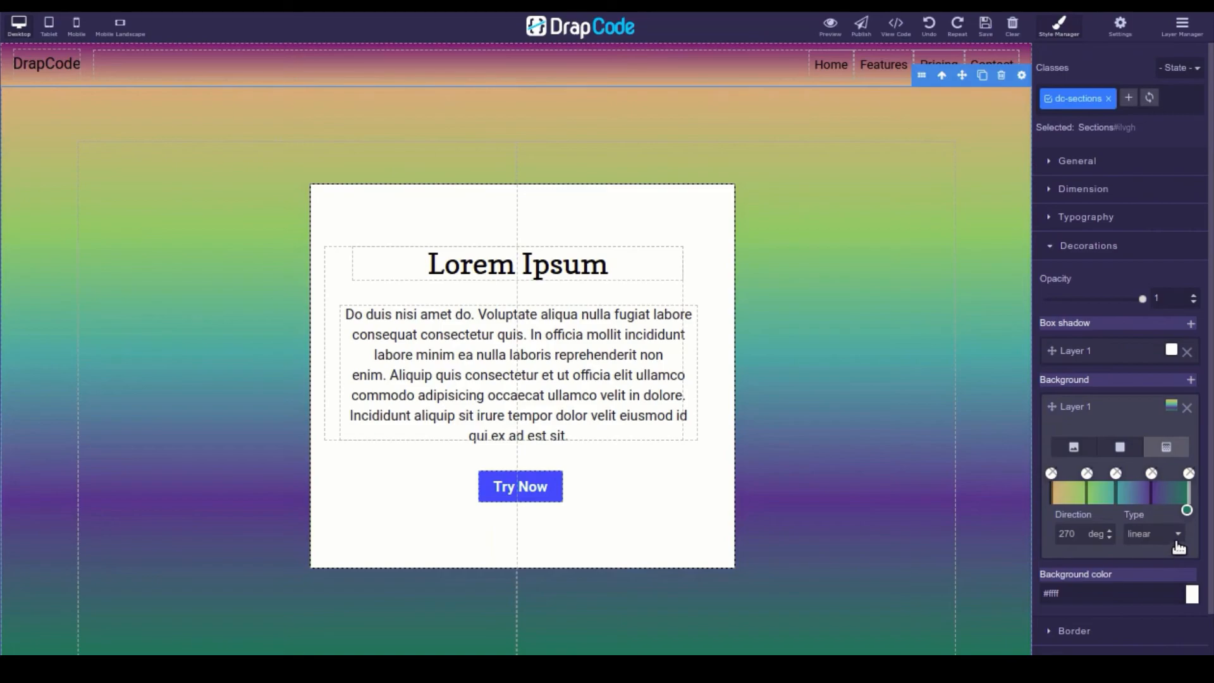
click(1177, 537)
click(1178, 576)
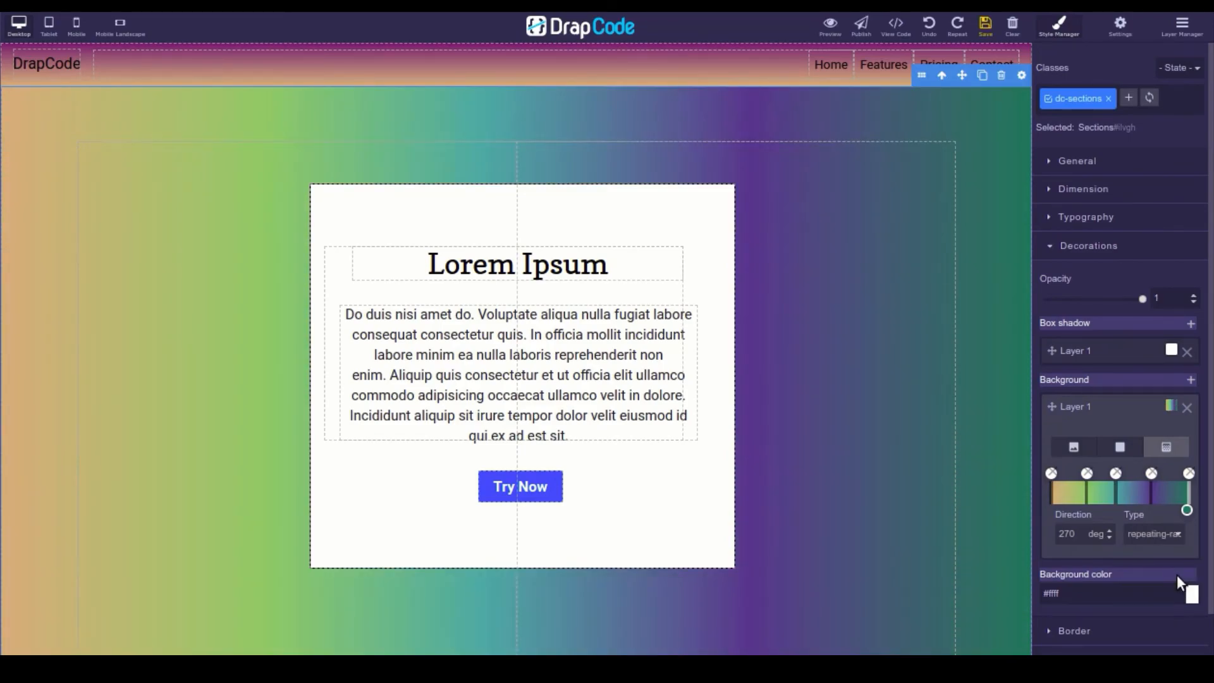
click(1177, 536)
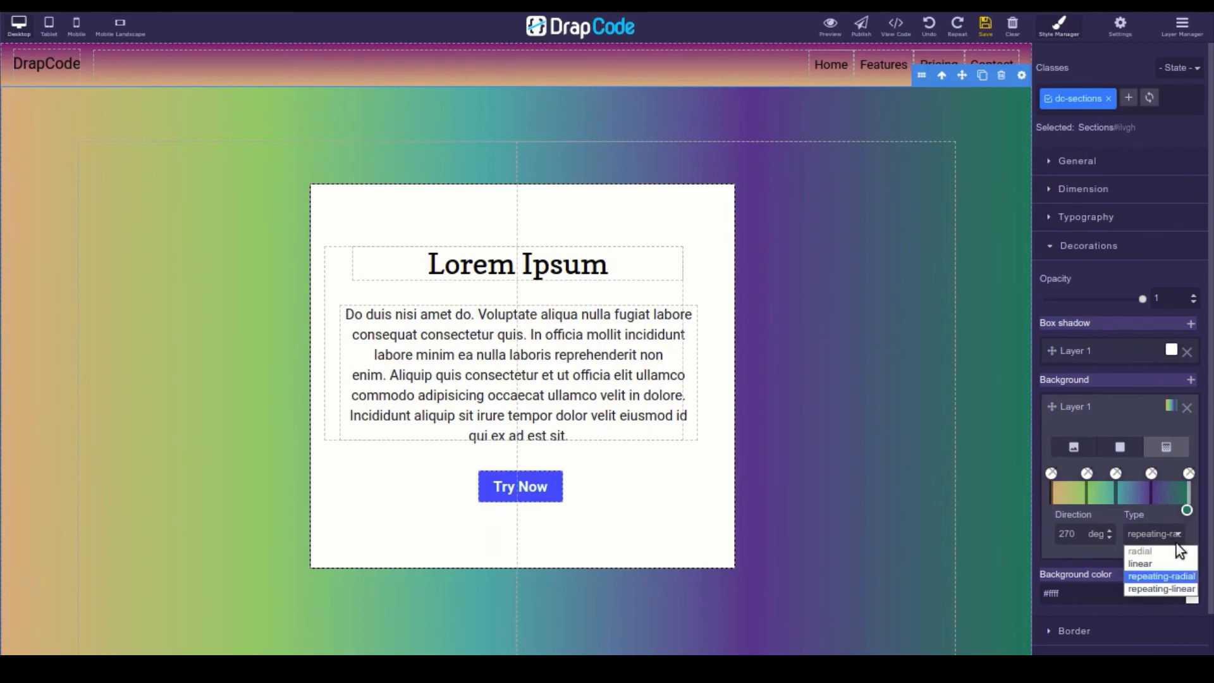
click(1177, 588)
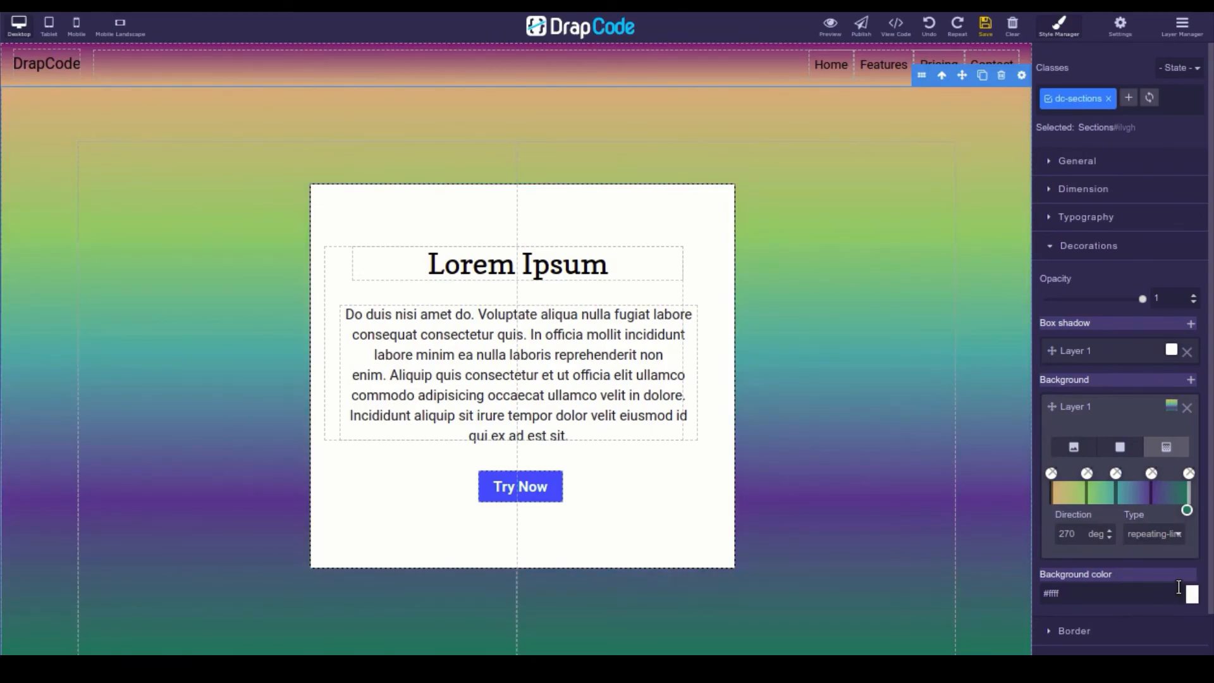